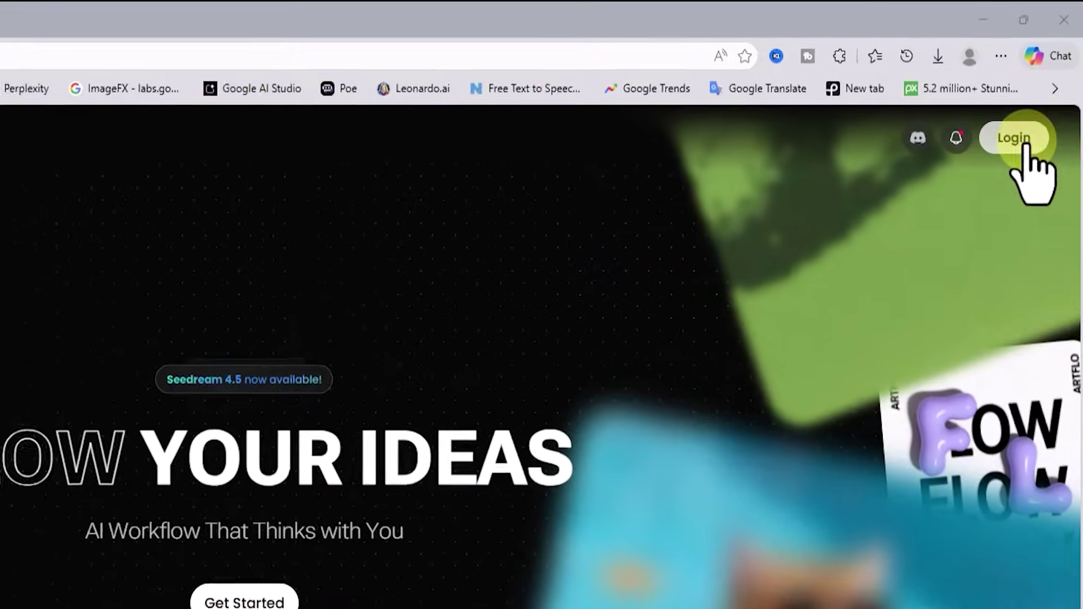
# Log in with a Google account and confirm the 3100-credit balance in the avatar menu.
pyautogui.click(1032, 109)
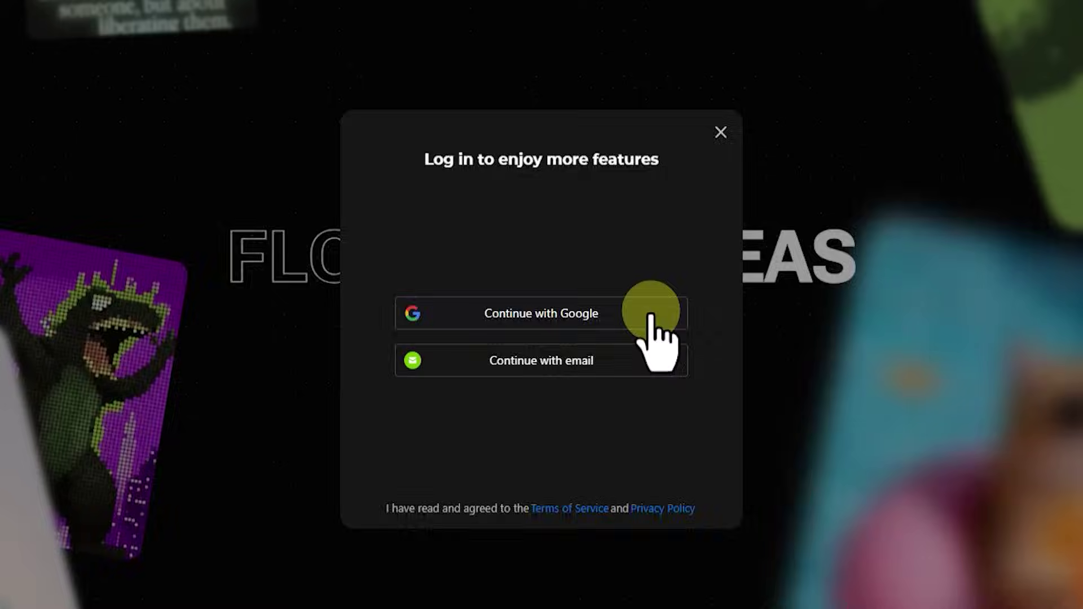
pyautogui.click(644, 321)
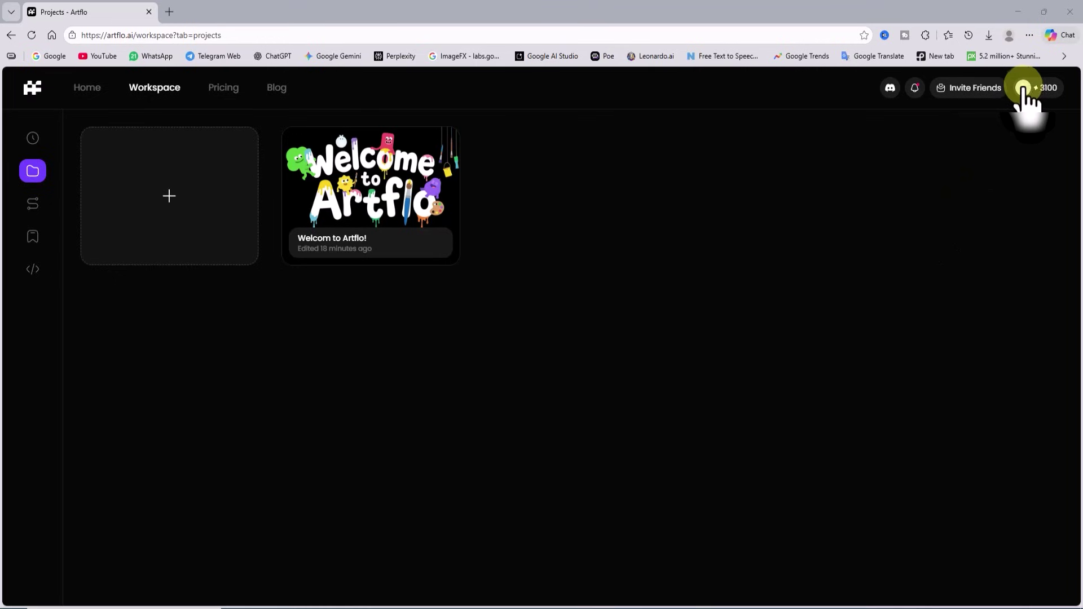
pyautogui.click(1023, 88)
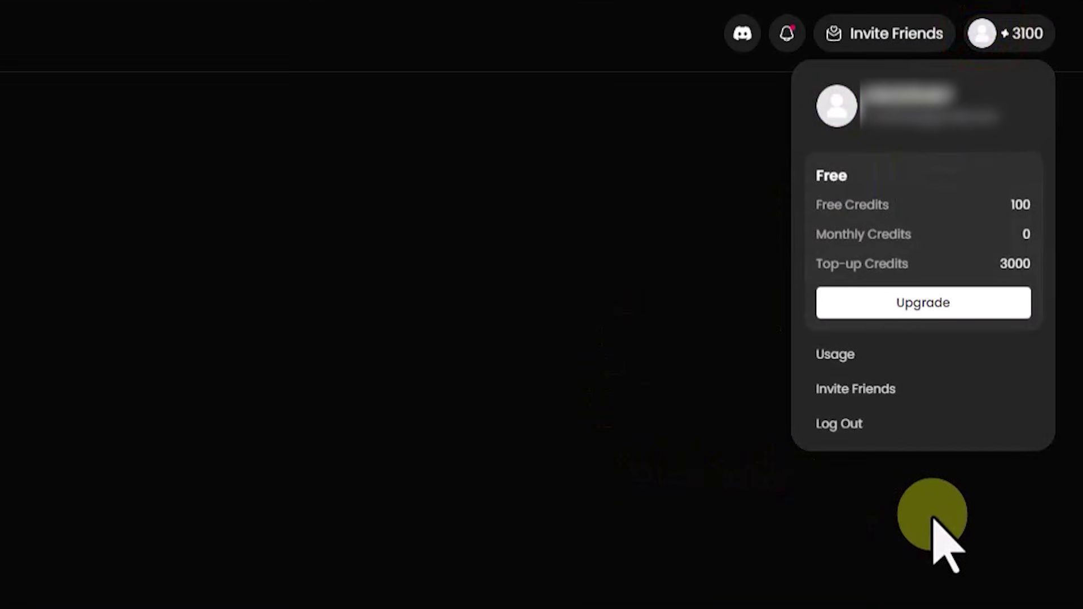
pyautogui.click(506, 358)
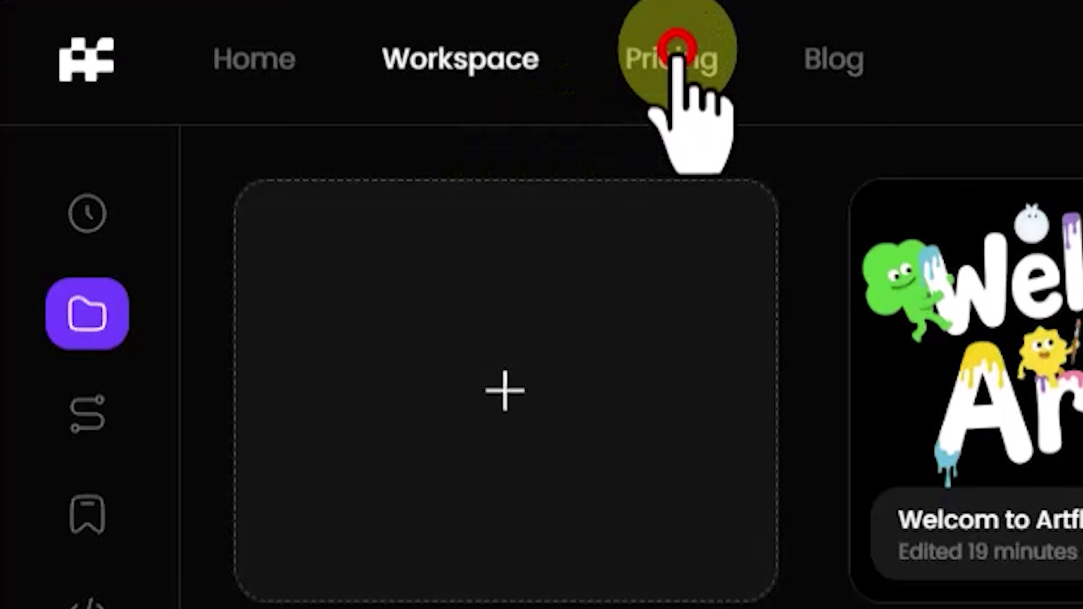
# Go to the Pricing page and highlight the Free plan's 100 daily refresh credits.
pyautogui.click(675, 46)
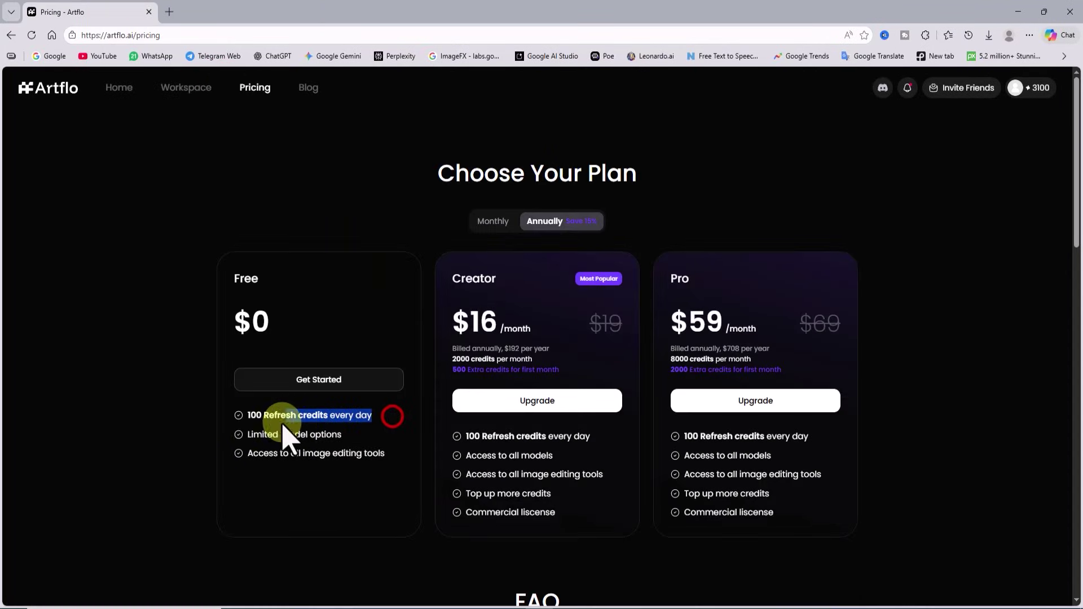
pyautogui.moveTo(288, 437); pyautogui.dragTo(254, 443)
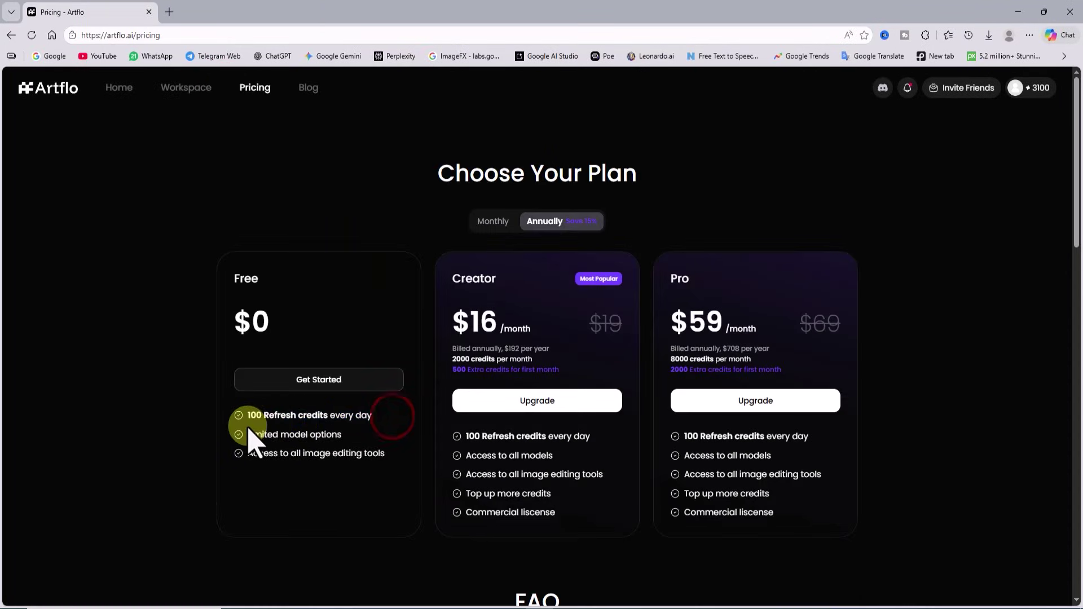
pyautogui.click(344, 416)
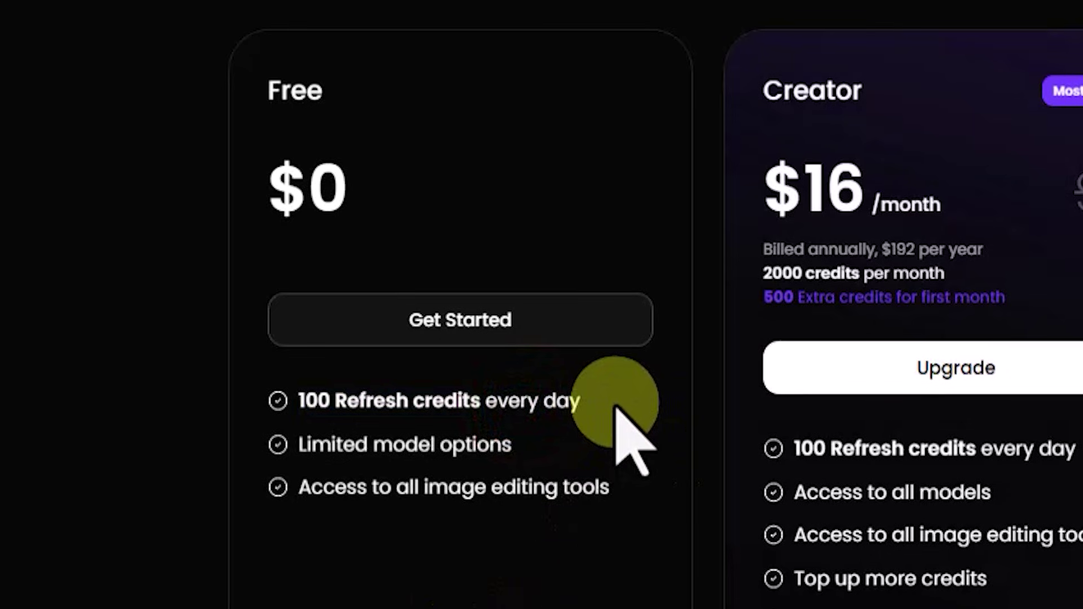
pyautogui.moveTo(614, 400); pyautogui.dragTo(458, 401)
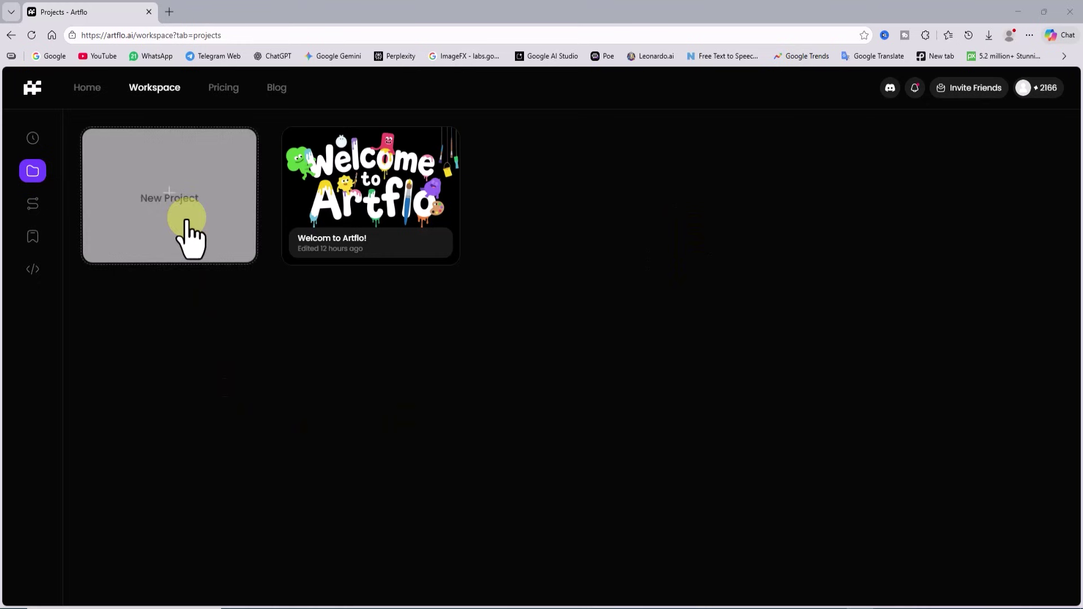
# Create a new blank project and replace its starting Input node with a fresh one.
pyautogui.click(215, 214)
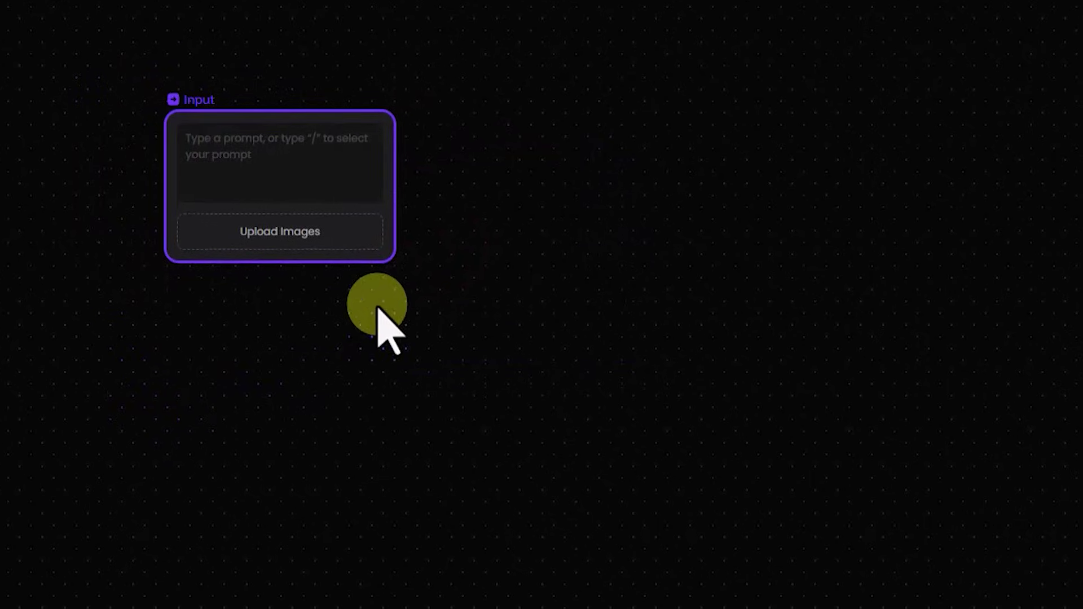
pyautogui.click(265, 151)
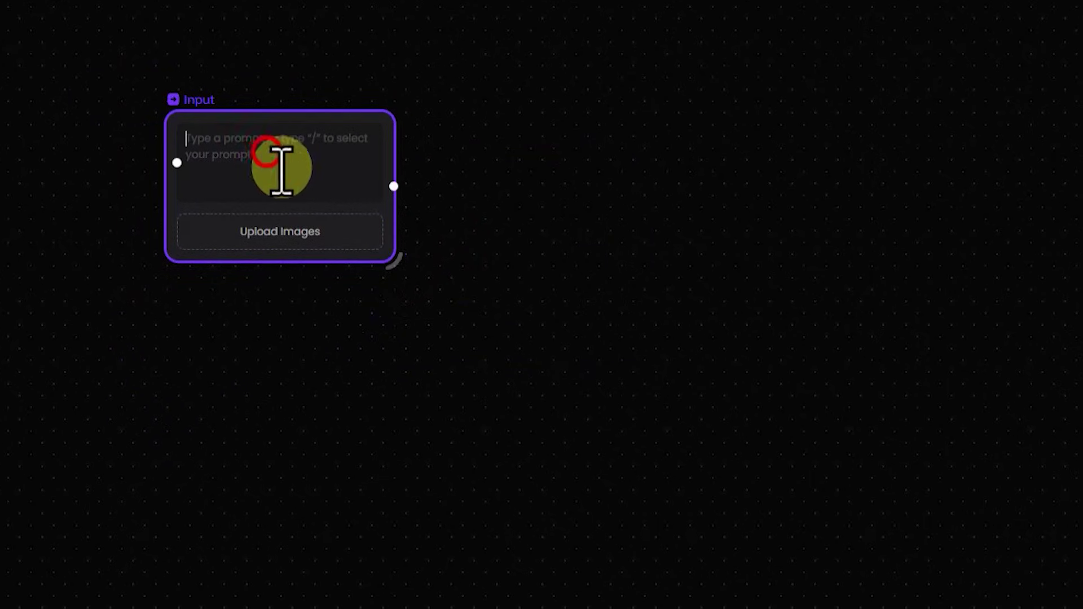
pyautogui.rightClick(371, 236)
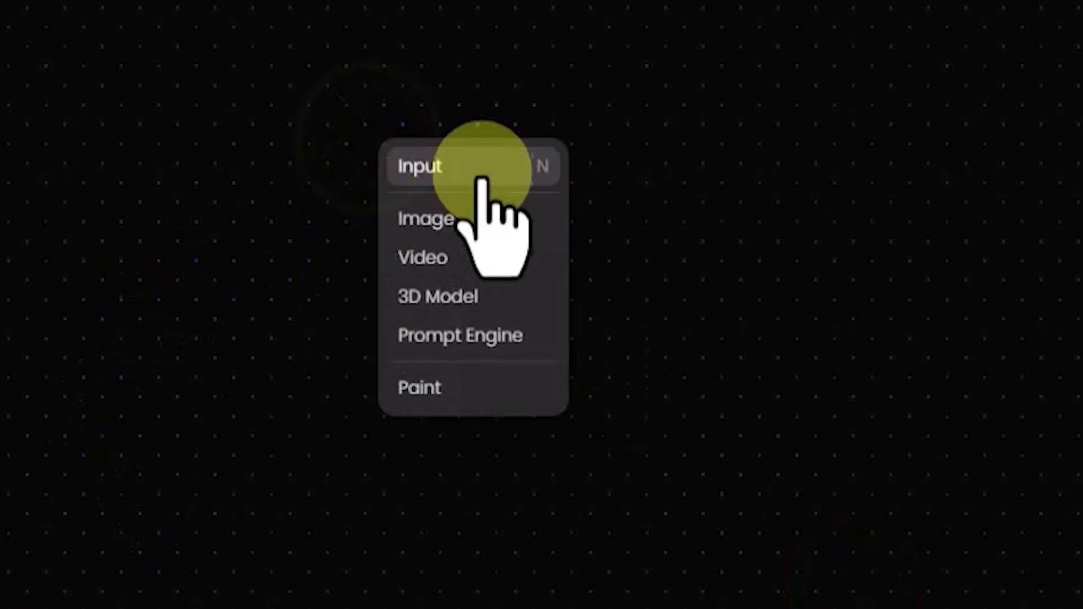
pyautogui.click(327, 166)
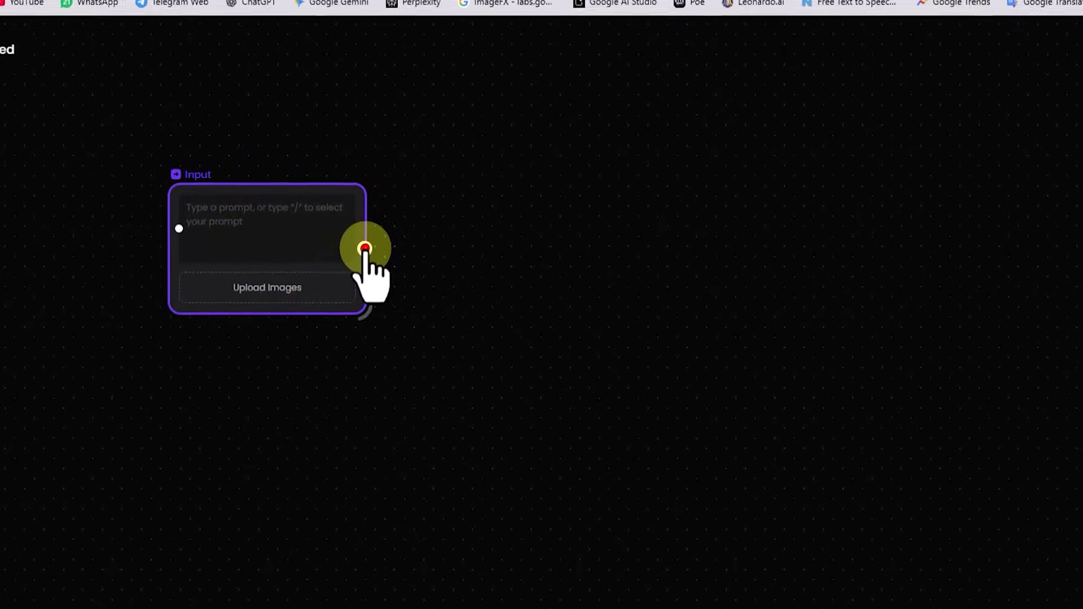
# Connect a Video node and an Image node to the Input, stacking the Image node above the Video node.
pyautogui.moveTo(365, 249); pyautogui.dragTo(490, 174)
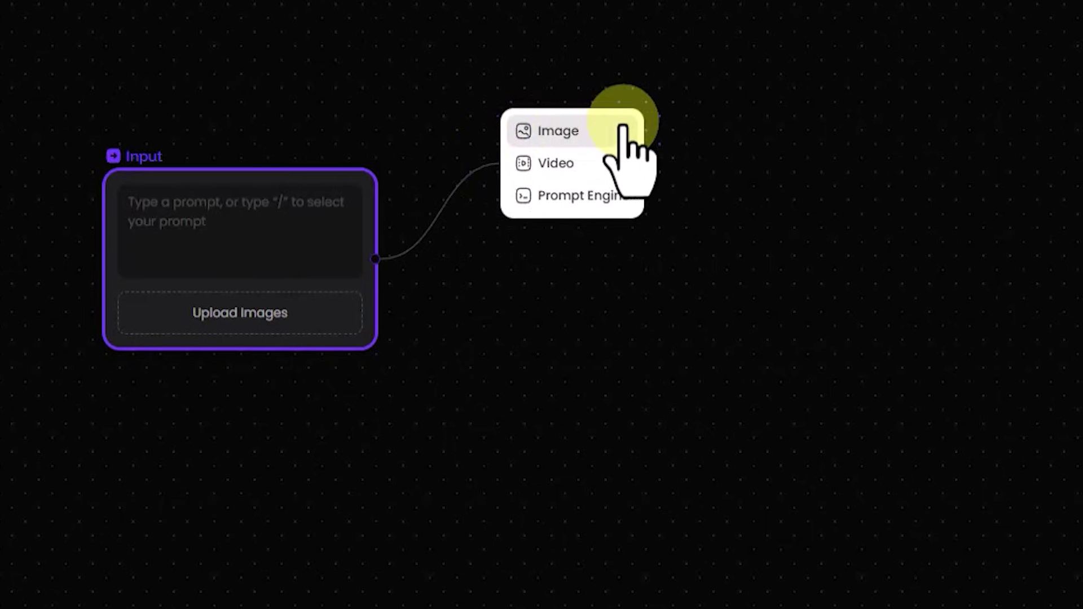
pyautogui.click(620, 167)
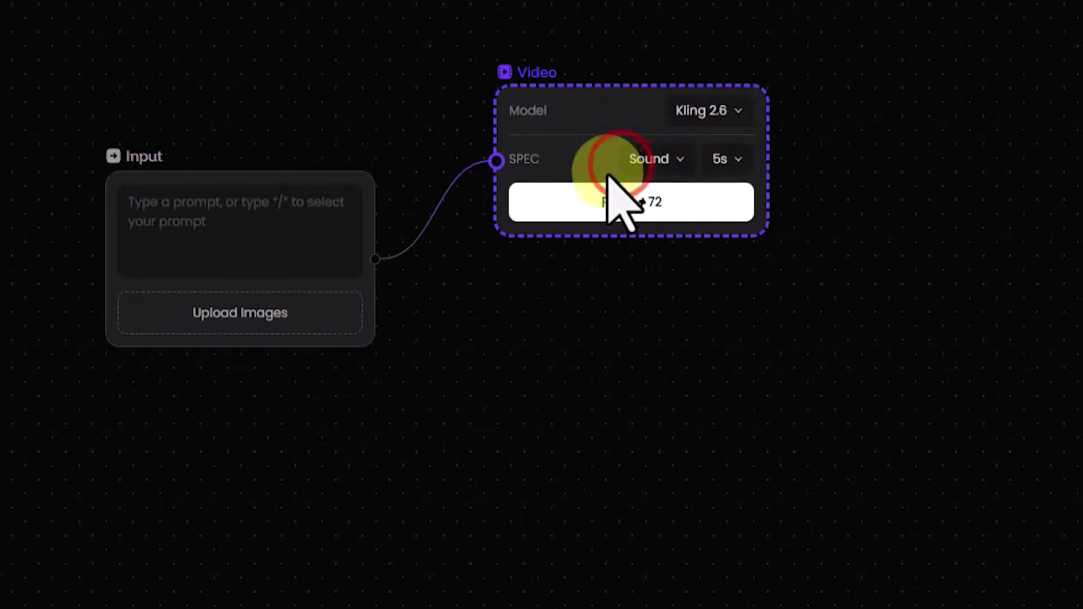
pyautogui.moveTo(375, 259); pyautogui.dragTo(505, 417)
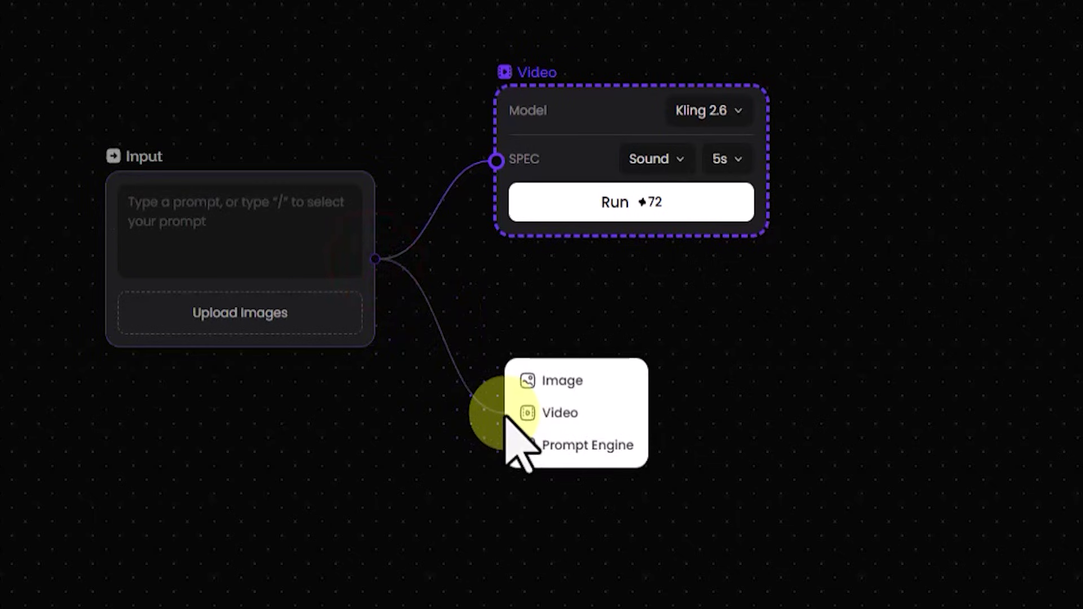
pyautogui.click(623, 379)
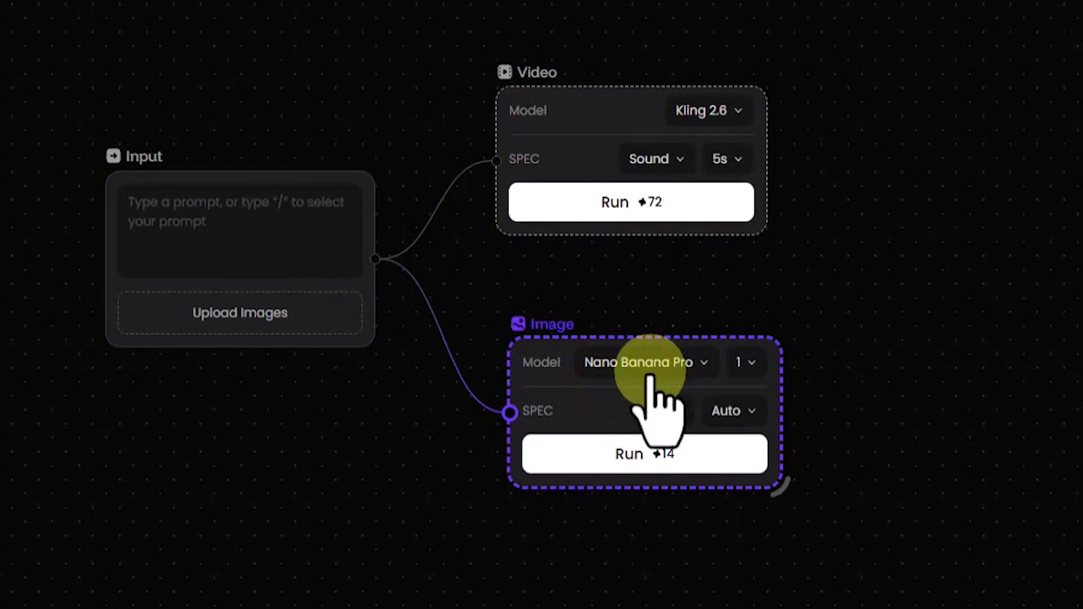
pyautogui.moveTo(536, 134); pyautogui.dragTo(546, 547)
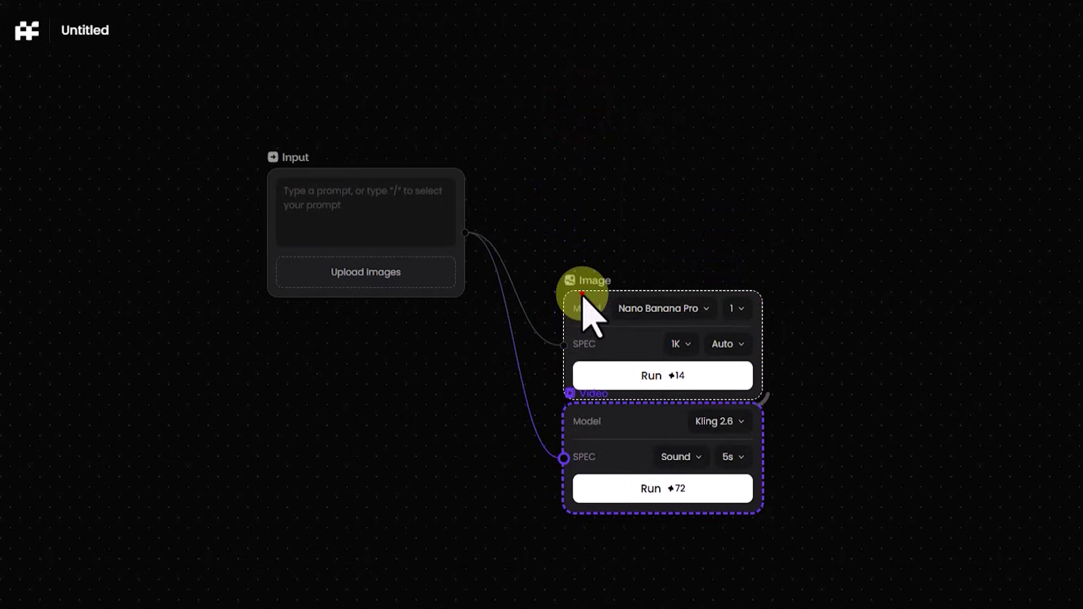
pyautogui.moveTo(537, 351); pyautogui.dragTo(531, 139)
pyautogui.moveTo(597, 429); pyautogui.dragTo(597, 305)
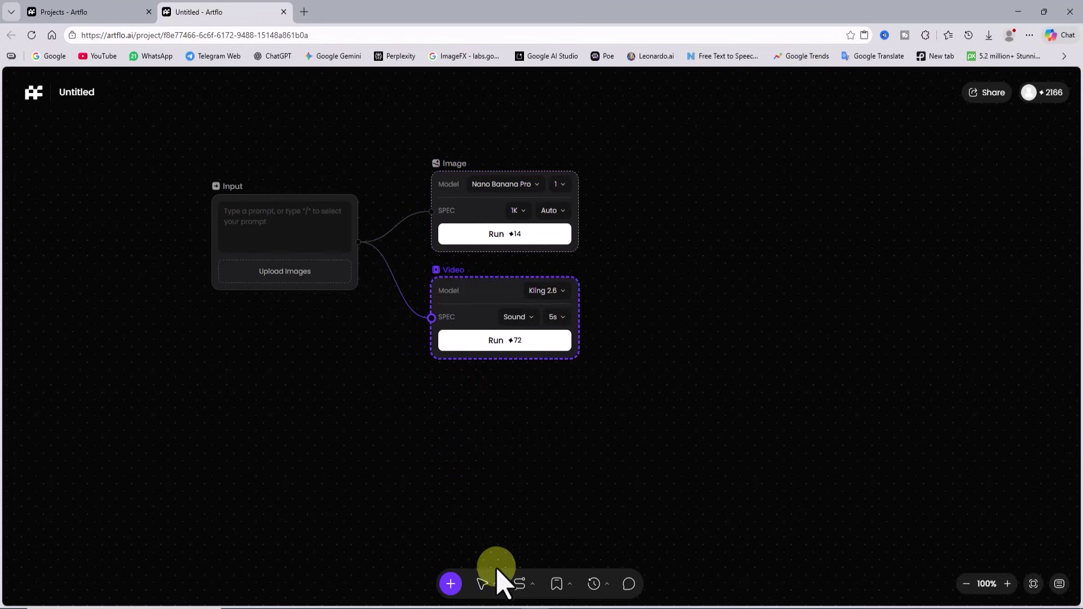
# Switch to the Hand tool, pan the canvas, zoom between 50% and 200%, then fit all nodes in view.
pyautogui.click(493, 584)
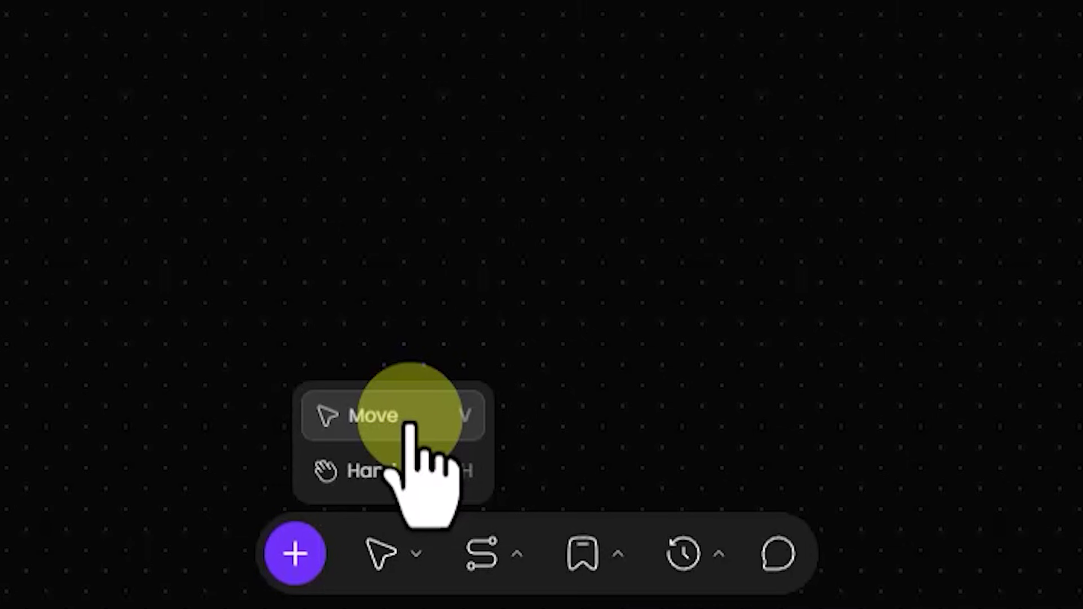
pyautogui.click(425, 470)
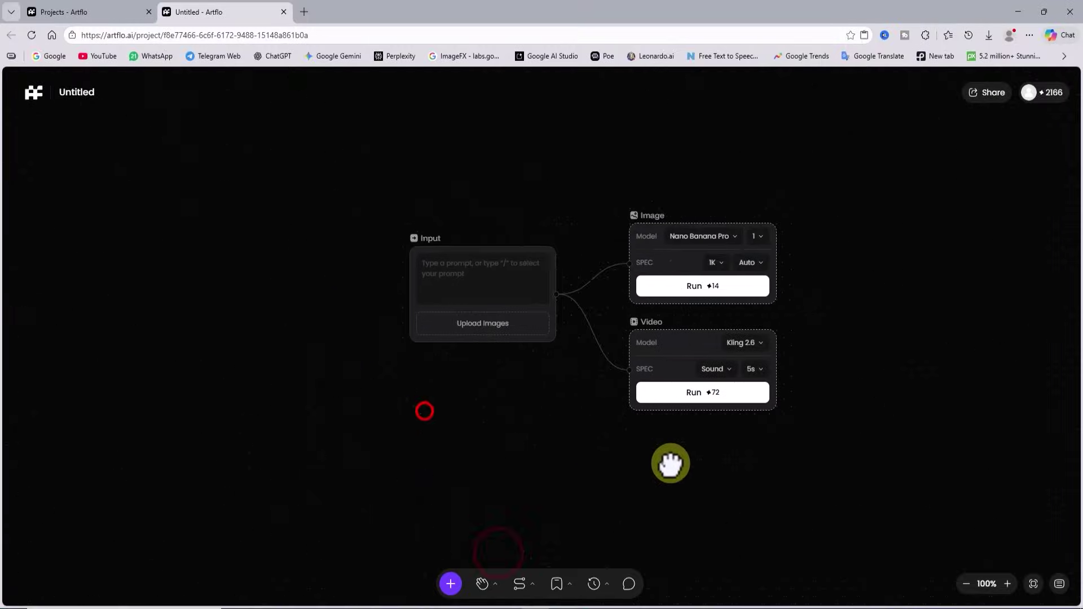
pyautogui.moveTo(670, 463); pyautogui.dragTo(547, 427)
pyautogui.click(967, 585)
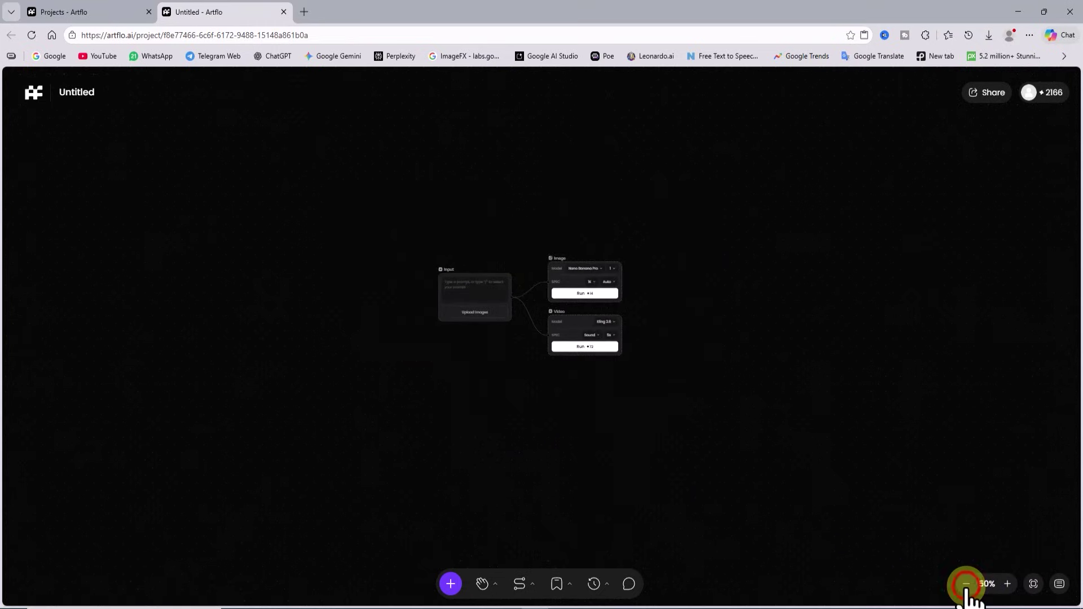
pyautogui.click(1008, 584)
pyautogui.click(1009, 584)
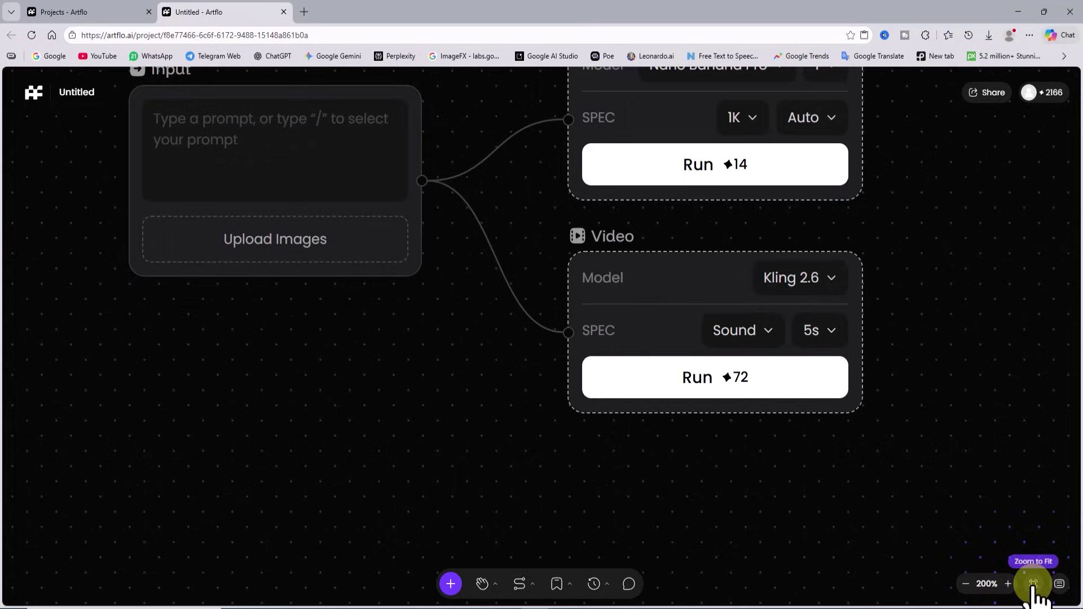
pyautogui.click(1033, 584)
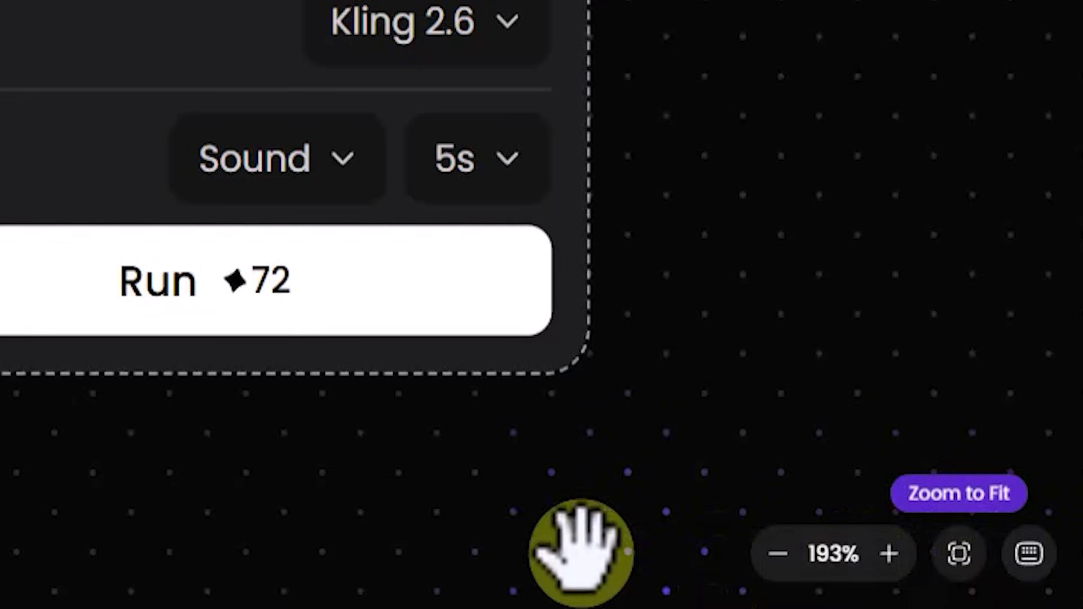
pyautogui.click(607, 395)
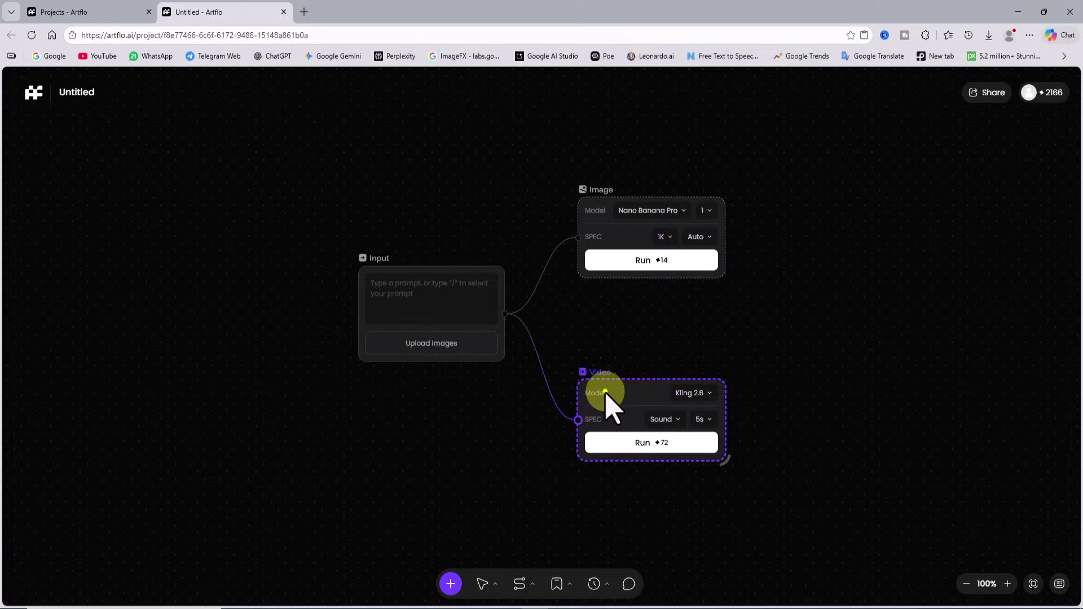
# Delete the Video node, paste the female Joker prompt into the widened Input node, and place the Image node beside it.
pyautogui.rightClick(606, 395)
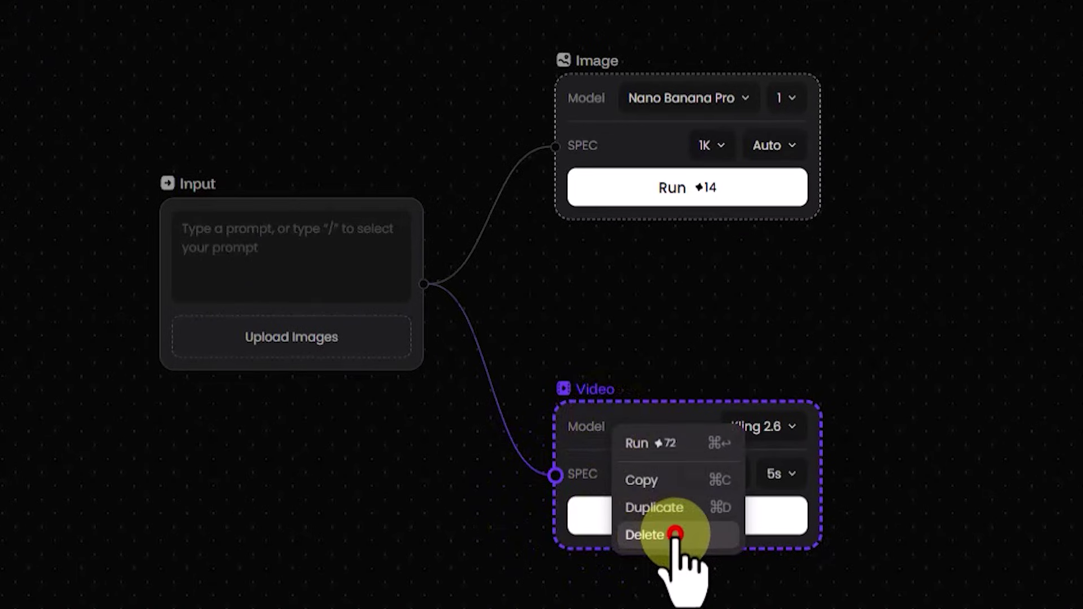
pyautogui.click(675, 534)
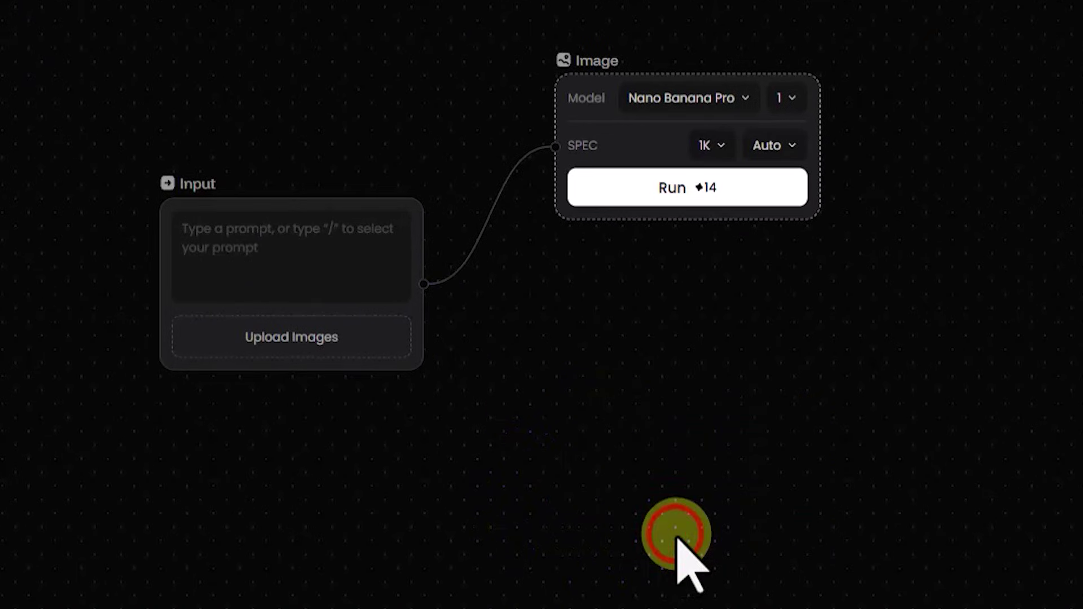
pyautogui.moveTo(321, 251); pyautogui.dragTo(40, 117)
pyautogui.write('A female Joker with a striking silver faux hawk in a tense medium close-up. Her mouth is open in panic and rage, eyes wide with fear, anxiety, anger, desperation, and dread, locked toward the camera as if trapped and hunted. She wears torn, distressed clothing, chaotic and edgy. In the background, three to four colossal transformer-like robotic demons advance in an apocalyptic, ruined environment. Warm cinematic lighting focused on her face, golden-orange tones, high contrast, intense, chaotic, emotionally overwhelming, highlighting all facial details. Aspect Ratio 16:9')
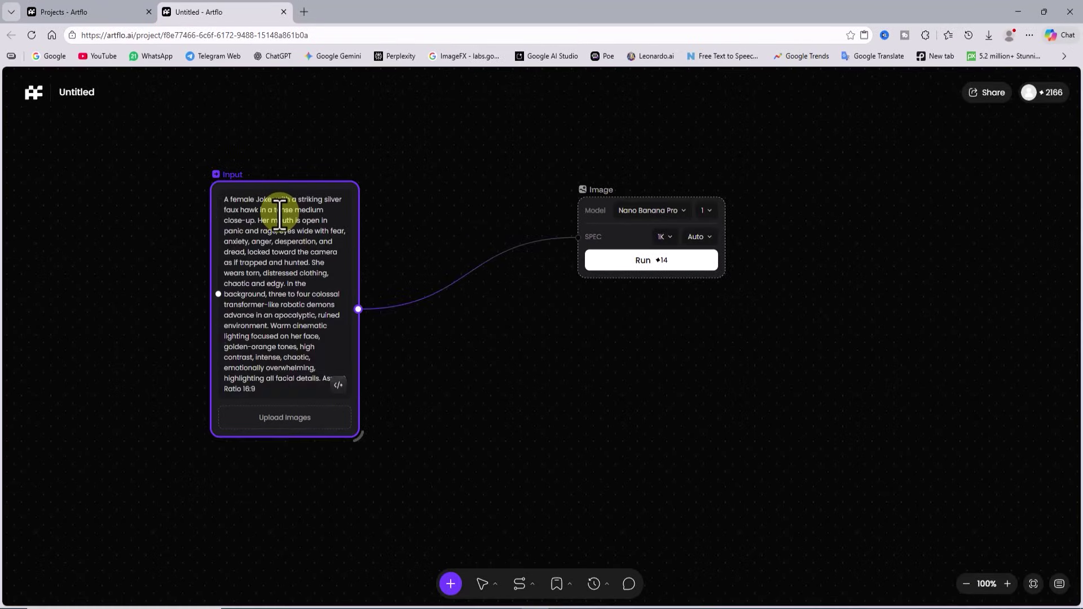
pyautogui.moveTo(358, 431); pyautogui.dragTo(437, 405)
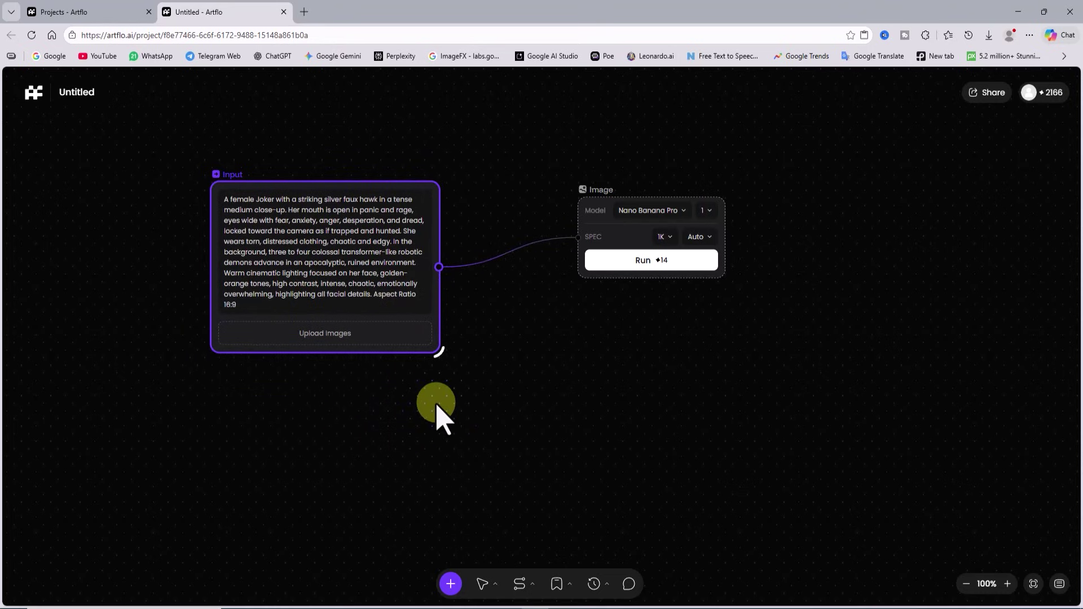
pyautogui.moveTo(609, 189); pyautogui.dragTo(481, 189)
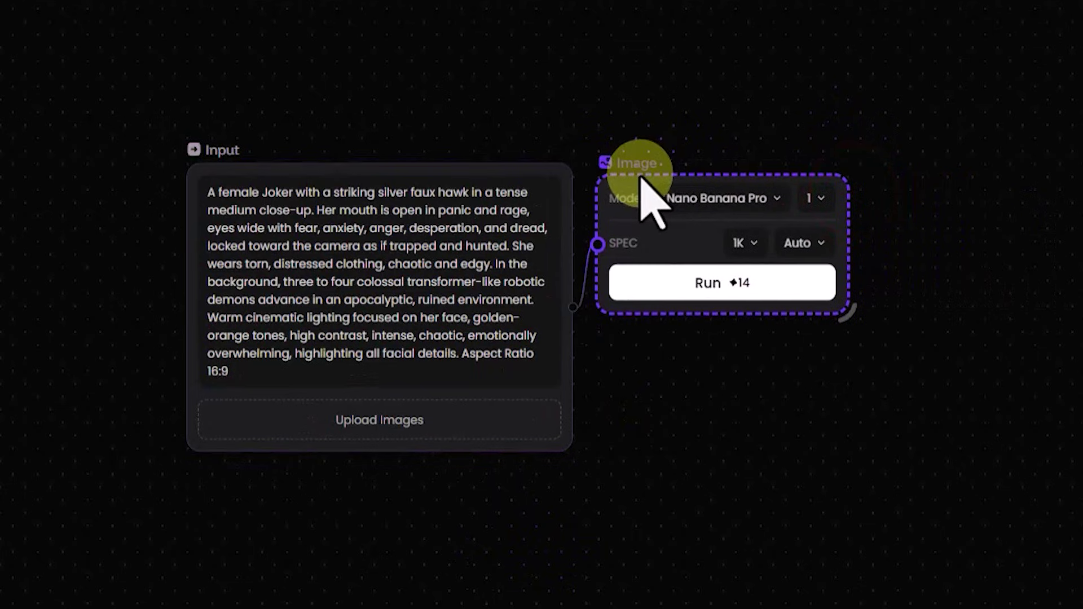
pyautogui.moveTo(642, 178); pyautogui.dragTo(640, 166)
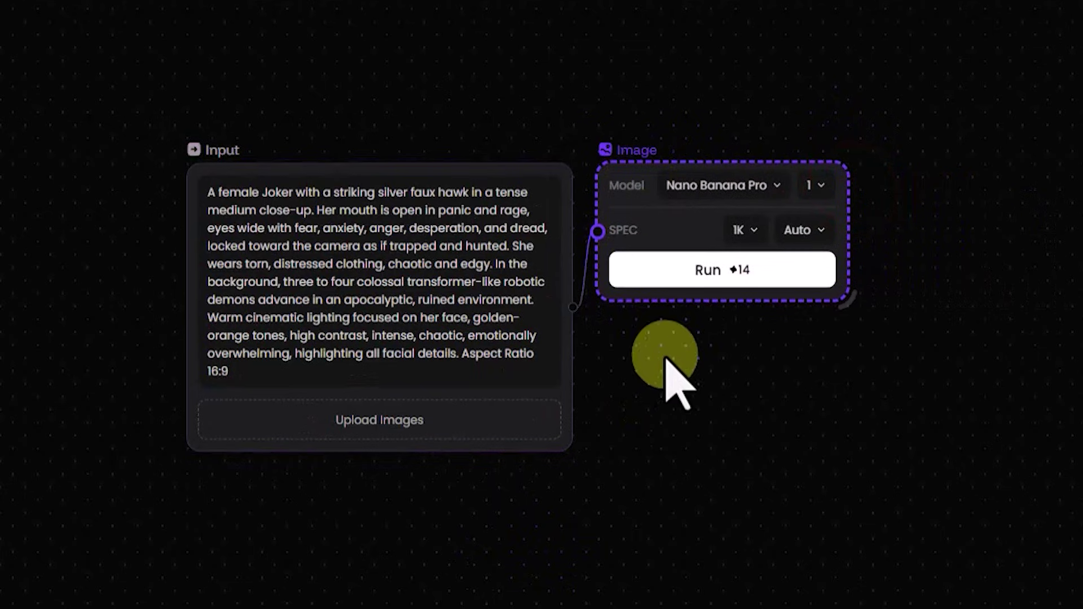
# Keep Nano Banana Pro, 1 image and 1K resolution, and set the aspect ratio to 16:9.
pyautogui.click(728, 186)
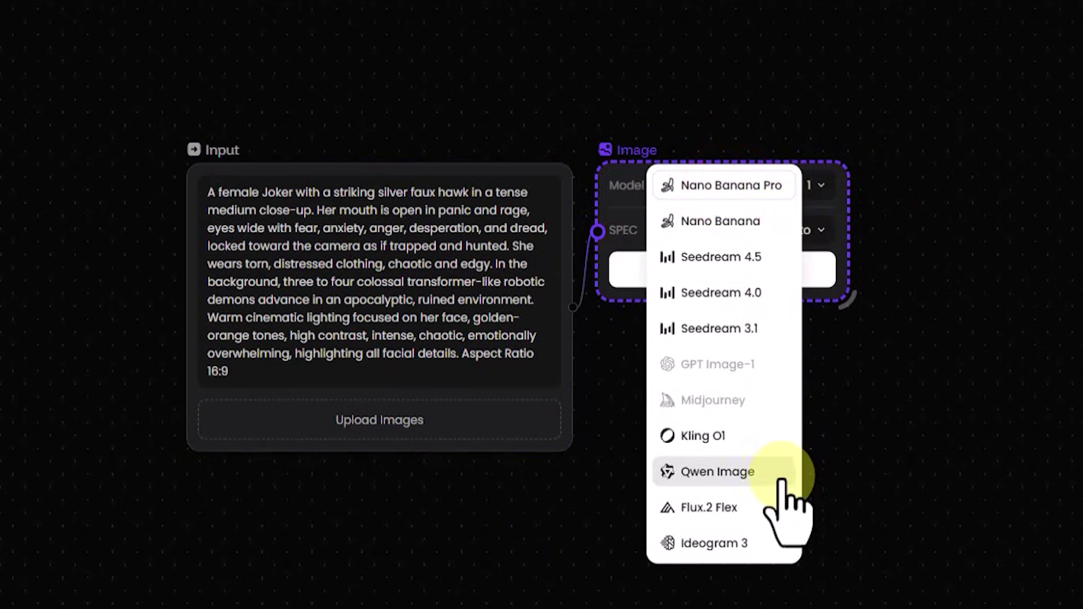
pyautogui.click(783, 184)
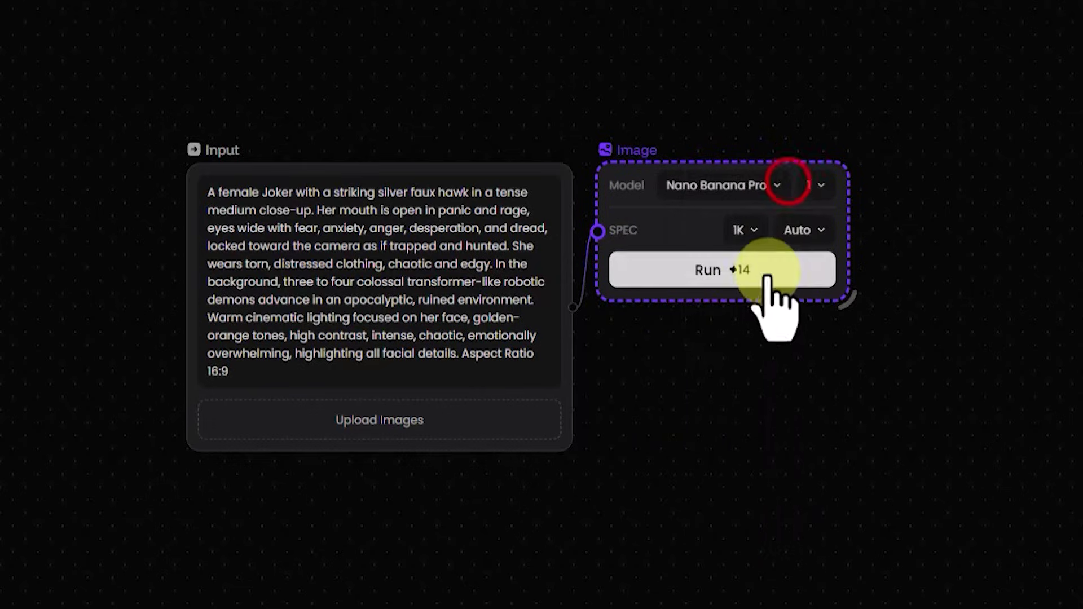
pyautogui.click(825, 182)
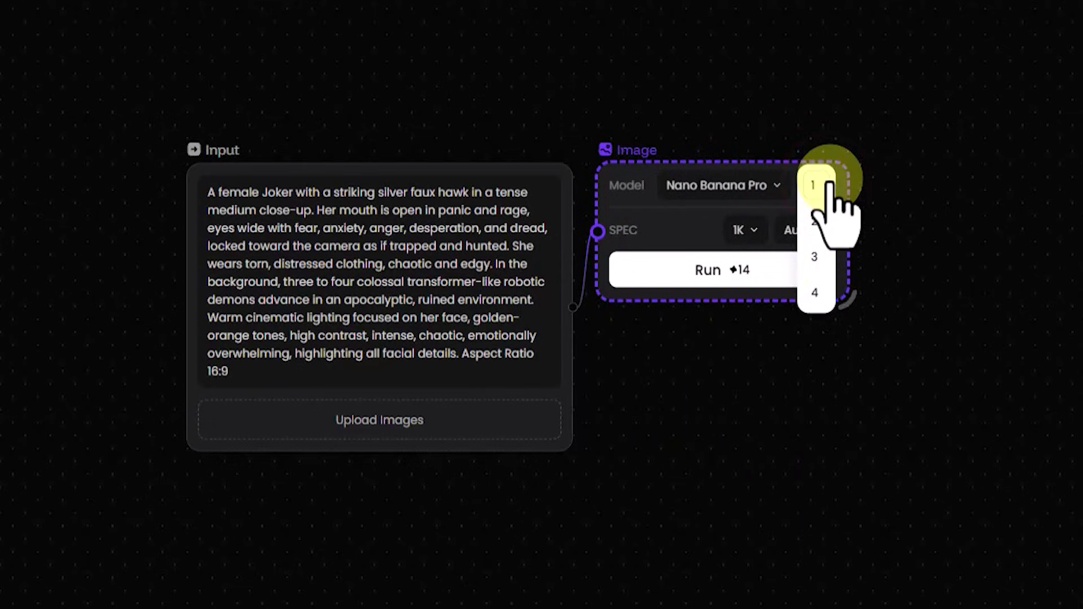
pyautogui.click(819, 184)
pyautogui.click(746, 228)
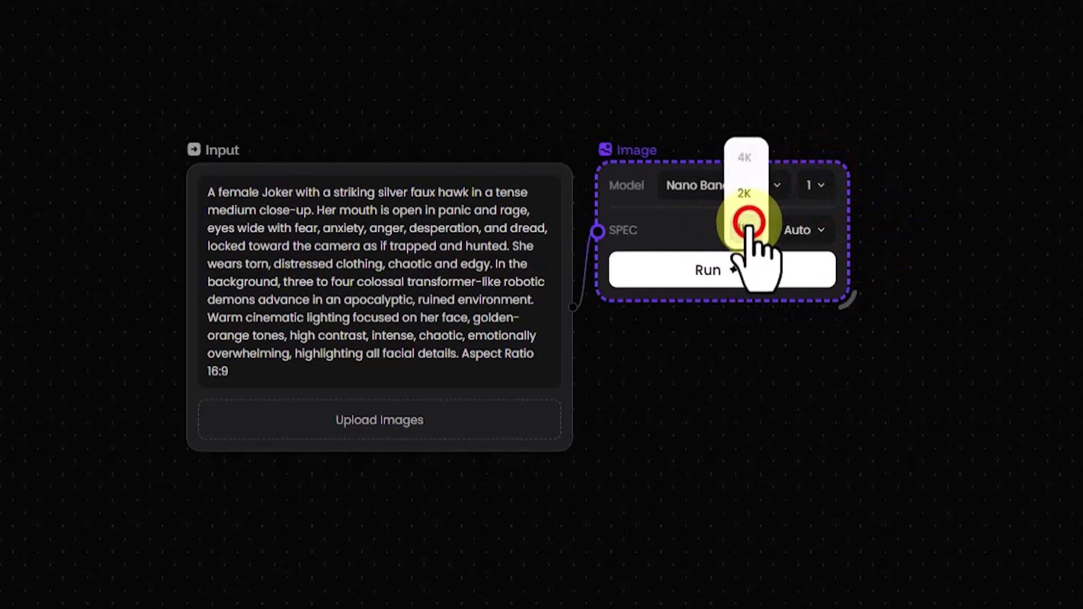
pyautogui.click(748, 228)
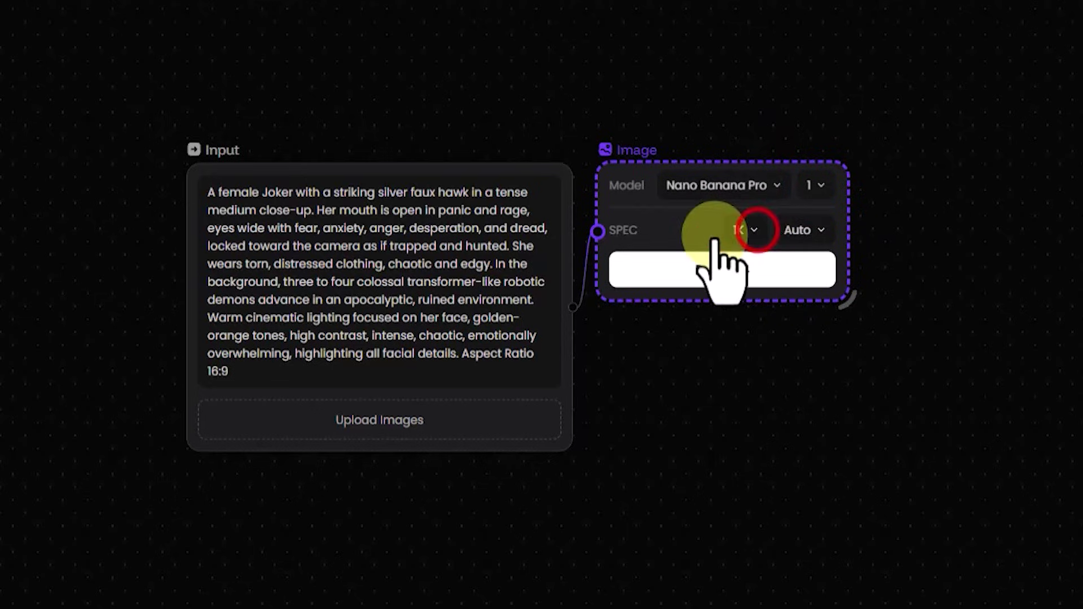
pyautogui.click(814, 236)
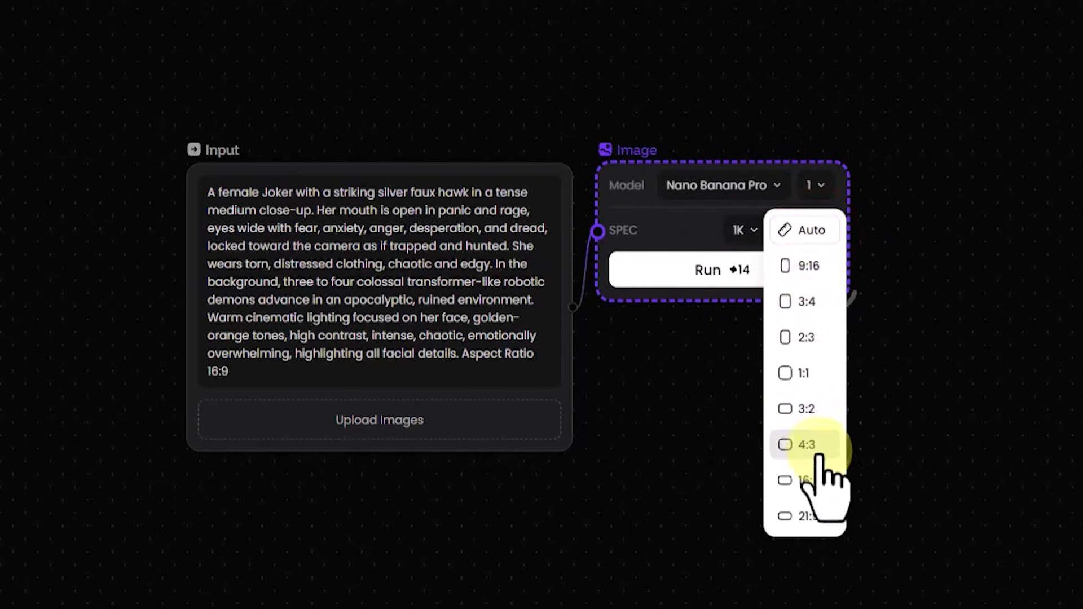
pyautogui.click(807, 481)
# Select the Input and Image nodes in Move mode and shift them toward the top-left.
pyautogui.moveTo(904, 110); pyautogui.dragTo(317, 295)
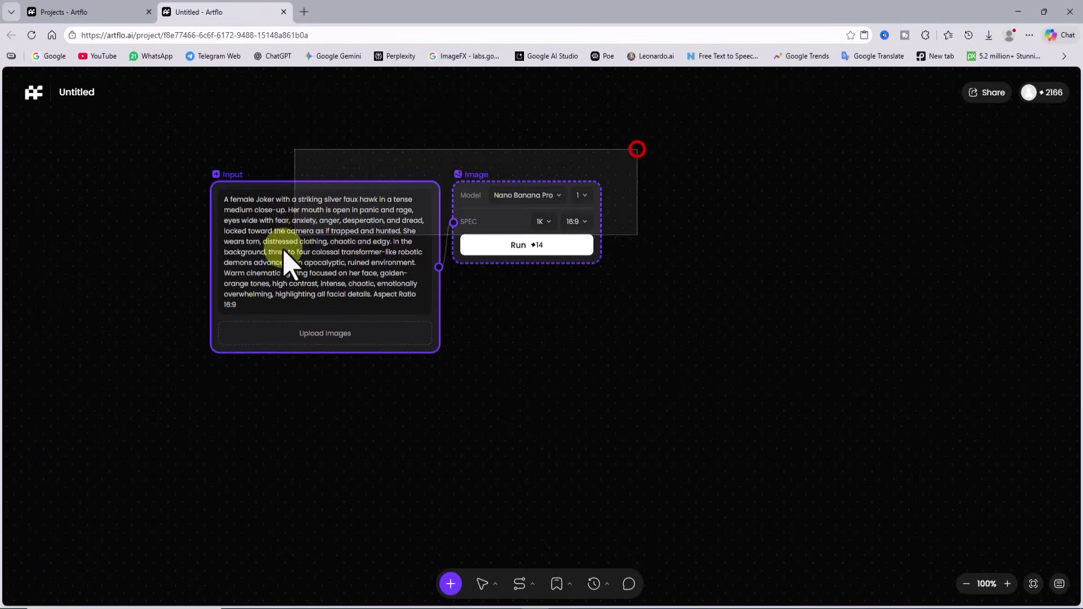
pyautogui.moveTo(289, 259); pyautogui.dragTo(202, 395)
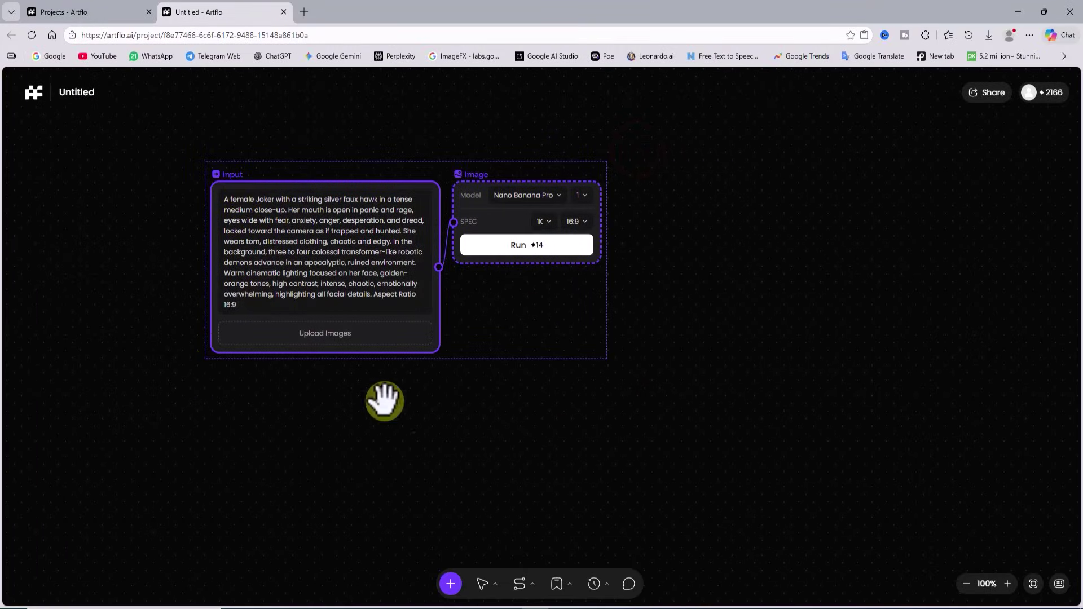
pyautogui.click(491, 584)
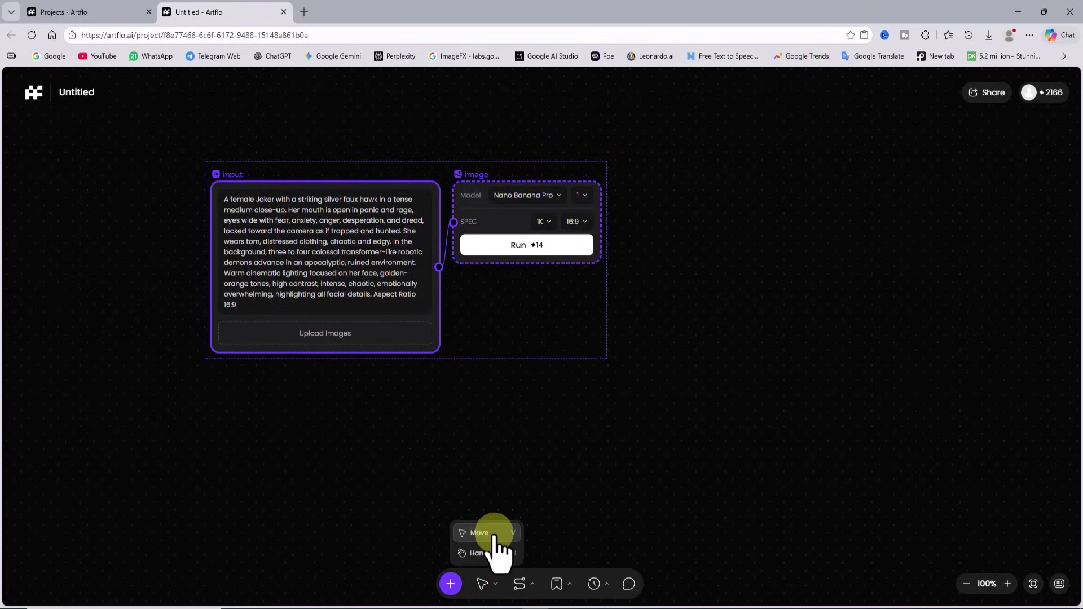
pyautogui.click(494, 532)
pyautogui.moveTo(350, 217); pyautogui.dragTo(211, 196)
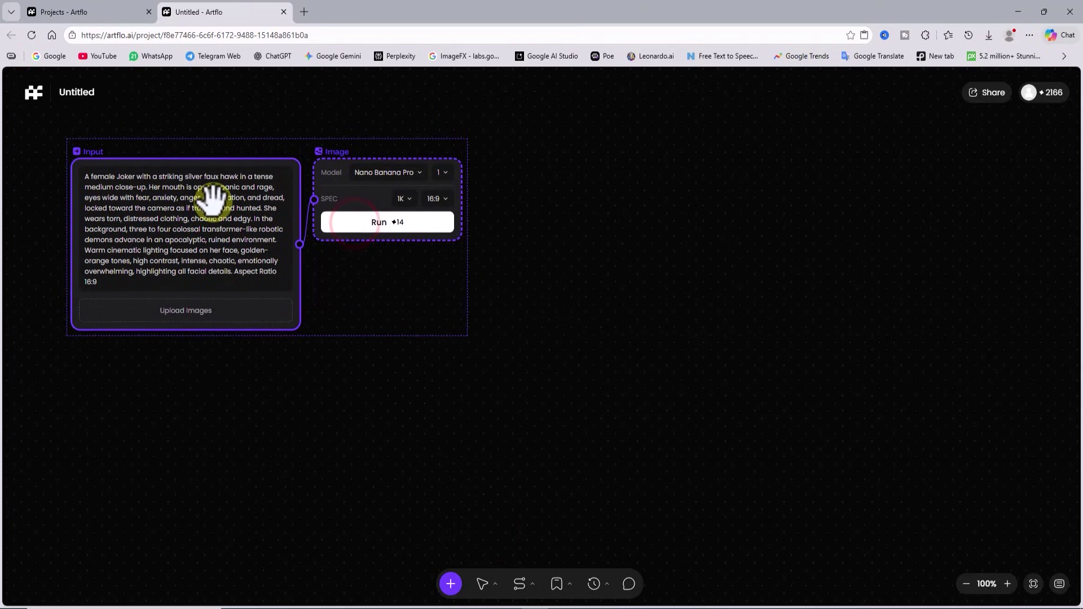
# Copy the node pair and paste a duplicate beside the original.
pyautogui.rightClick(285, 323)
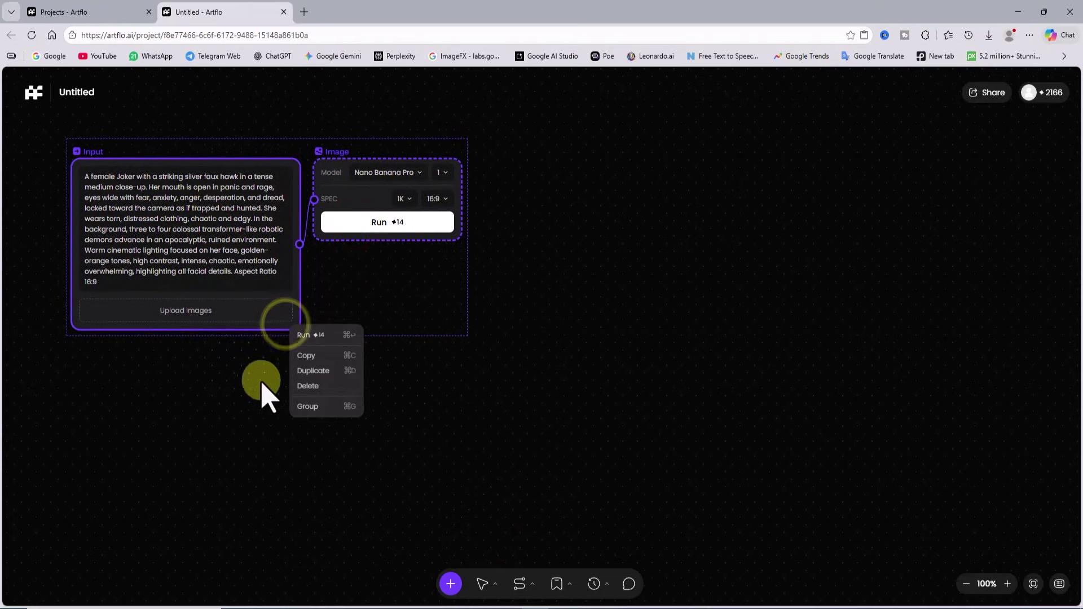
pyautogui.click(311, 359)
pyautogui.click(502, 249)
pyautogui.rightClick(512, 164)
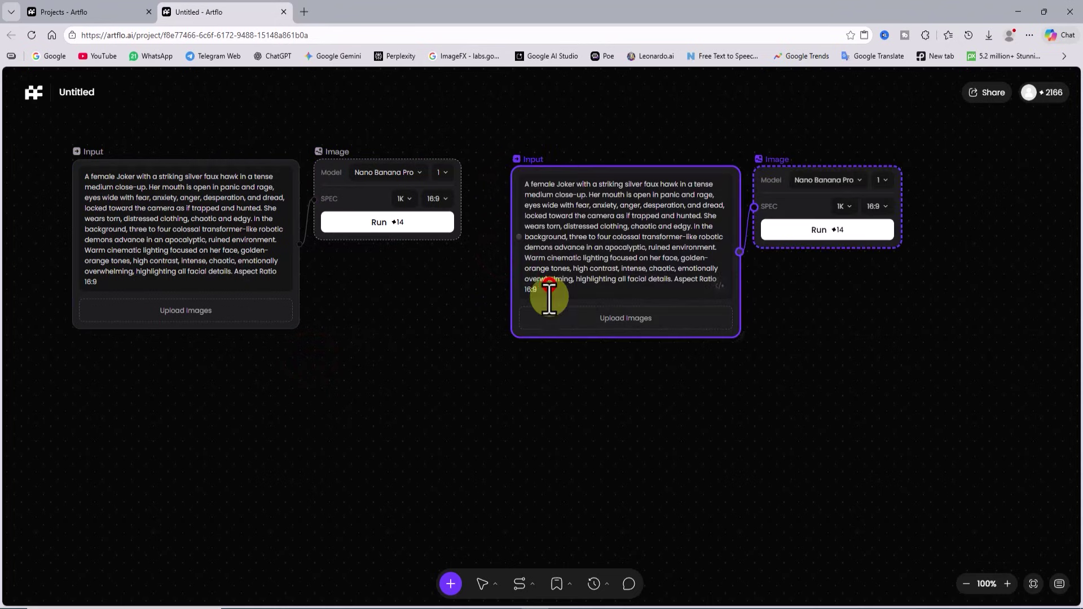
pyautogui.click(798, 285)
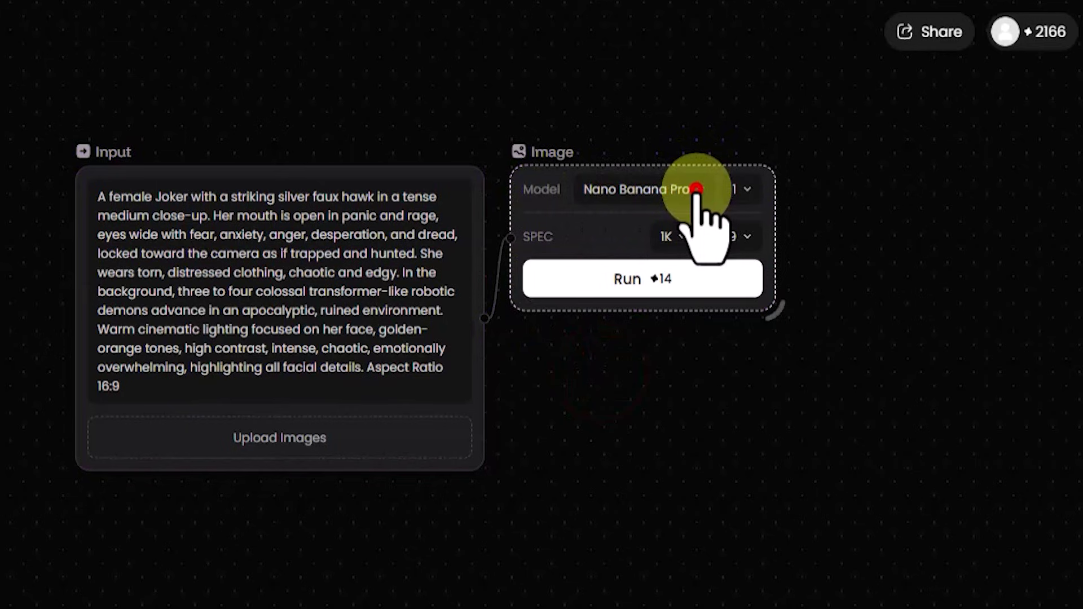
# Switch the copy's model to Seedream 4.5, zoom to 50%, and move all four nodes upward.
pyautogui.click(697, 190)
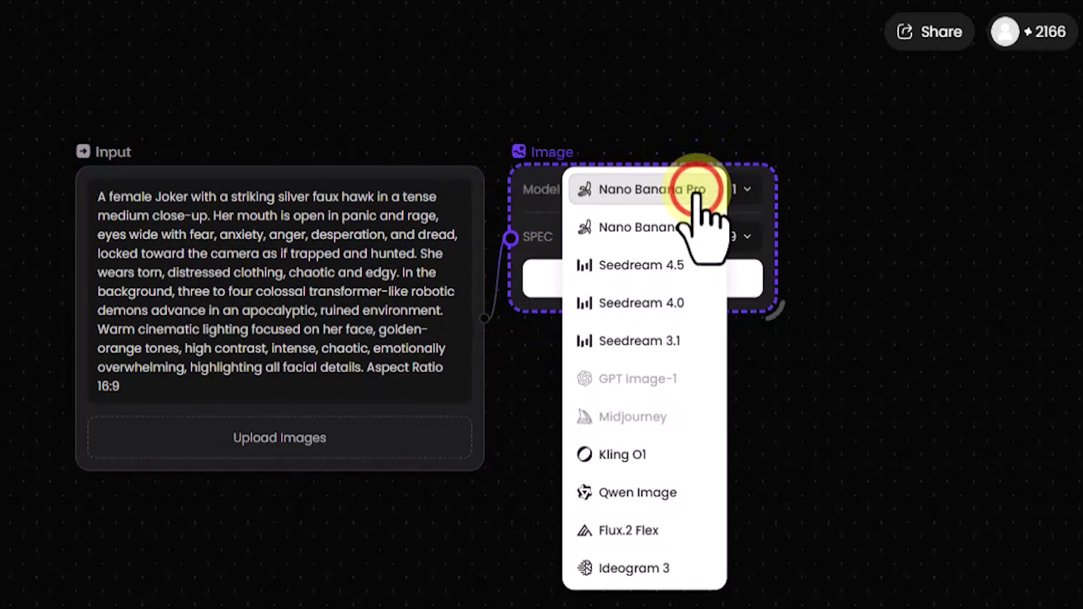
pyautogui.click(698, 265)
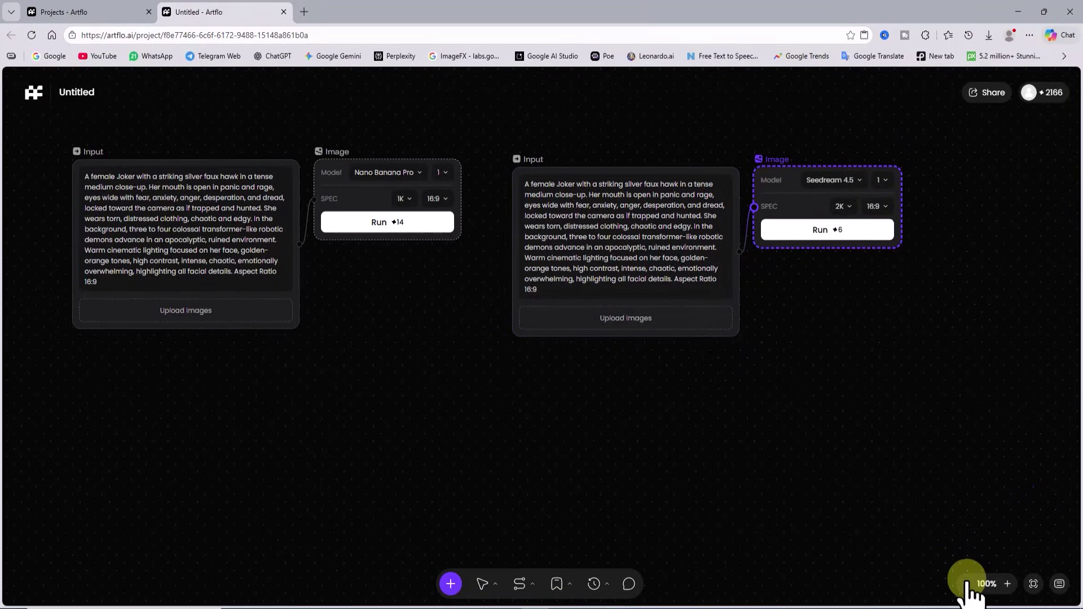
pyautogui.click(967, 584)
pyautogui.moveTo(774, 222); pyautogui.dragTo(282, 452)
pyautogui.moveTo(346, 281); pyautogui.dragTo(327, 199)
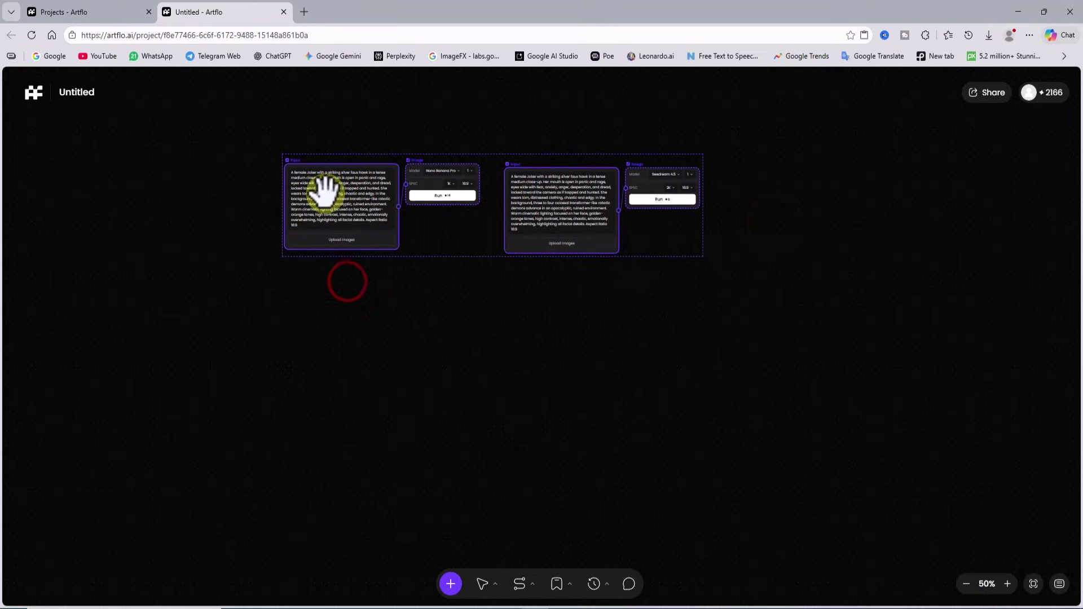
# Copy all four nodes and paste them below as a second row.
pyautogui.rightClick(361, 213)
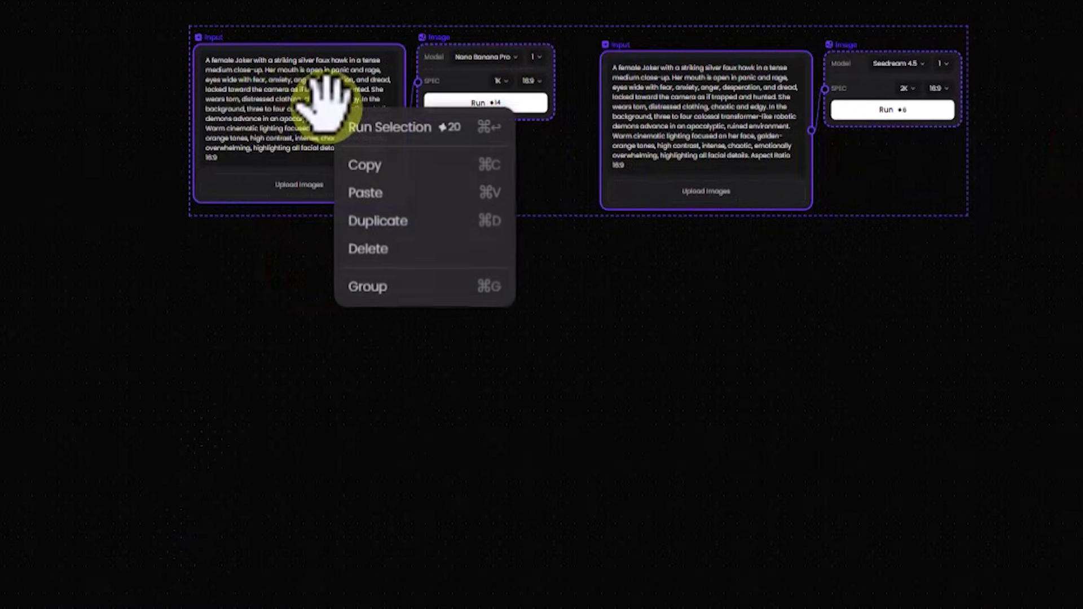
pyautogui.click(387, 167)
pyautogui.click(314, 309)
pyautogui.rightClick(203, 237)
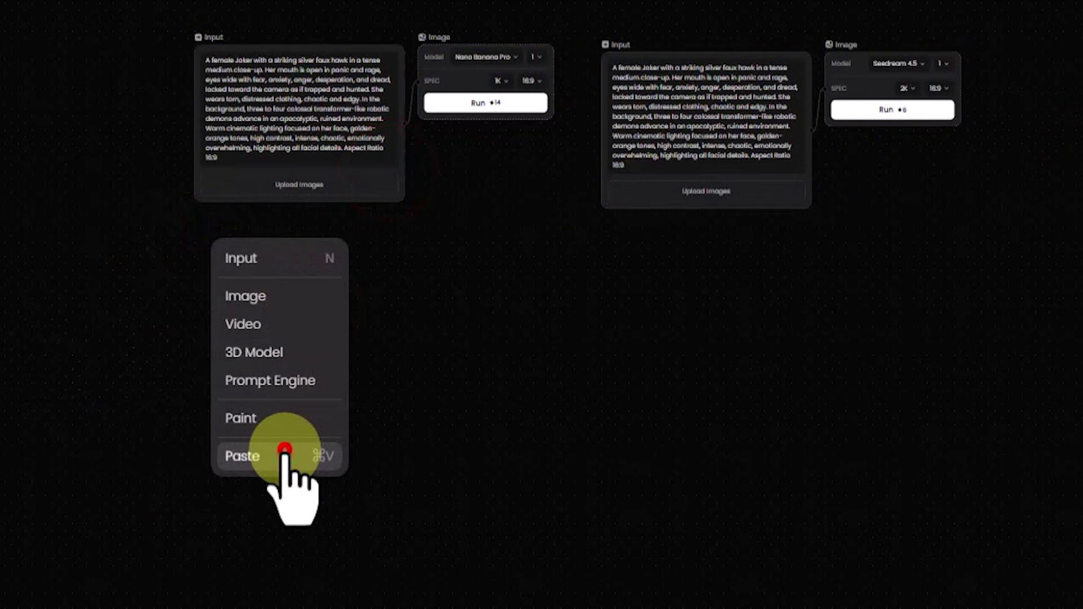
pyautogui.click(284, 449)
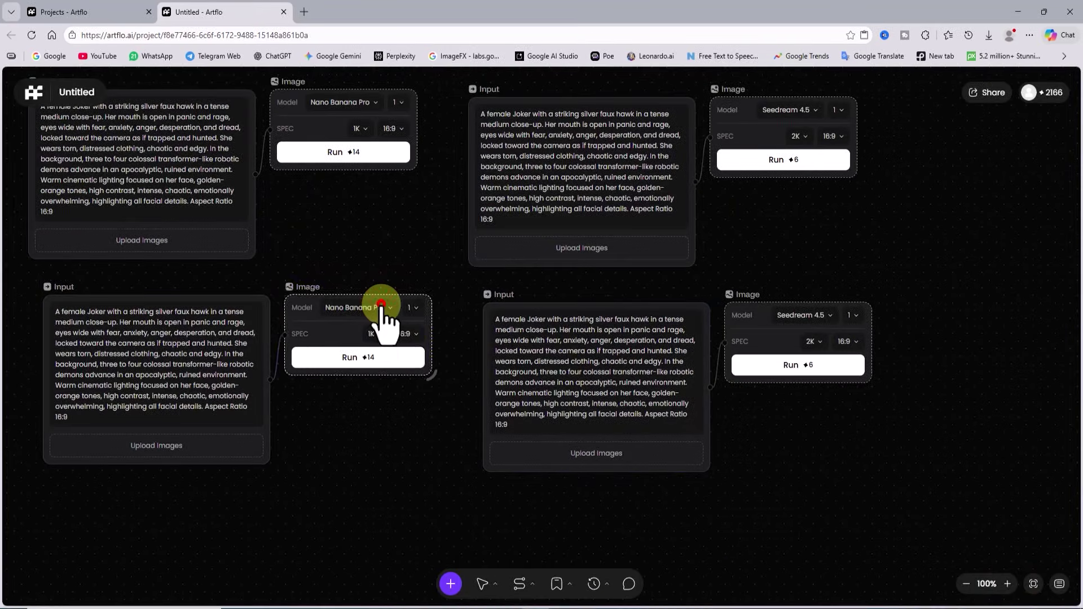
# Set the new row's image models to Qwen Image on the left and Ideogram 3 on the right.
pyautogui.click(381, 306)
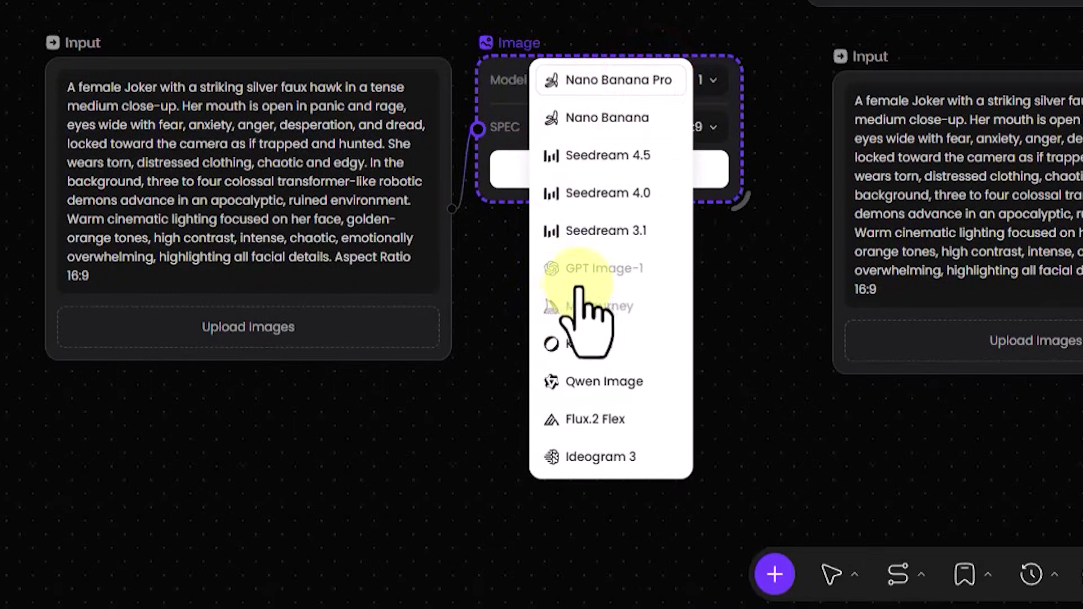
pyautogui.click(674, 383)
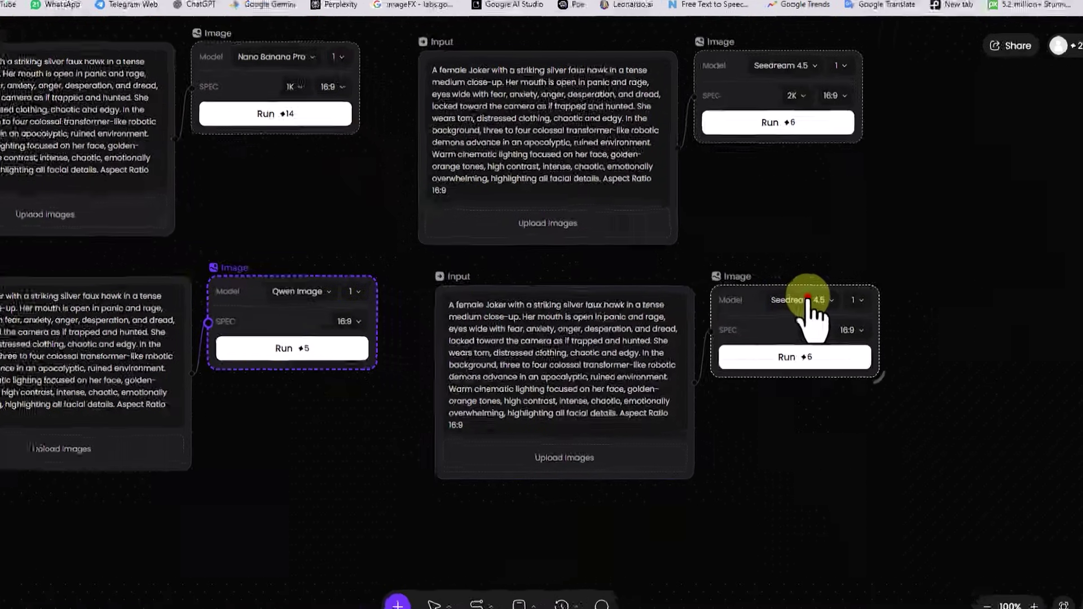
pyautogui.click(837, 318)
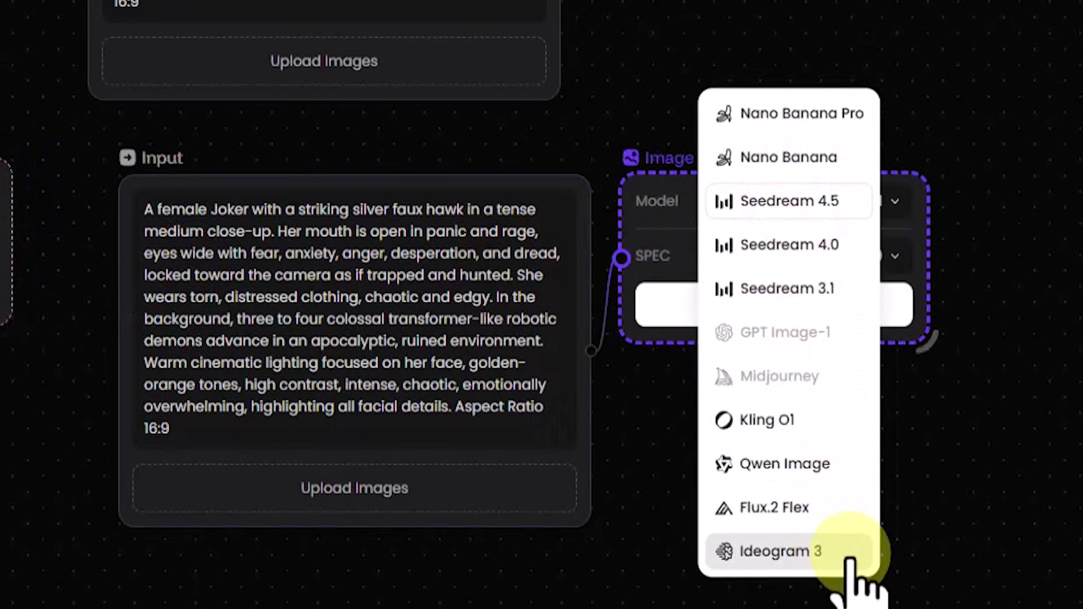
pyautogui.click(849, 560)
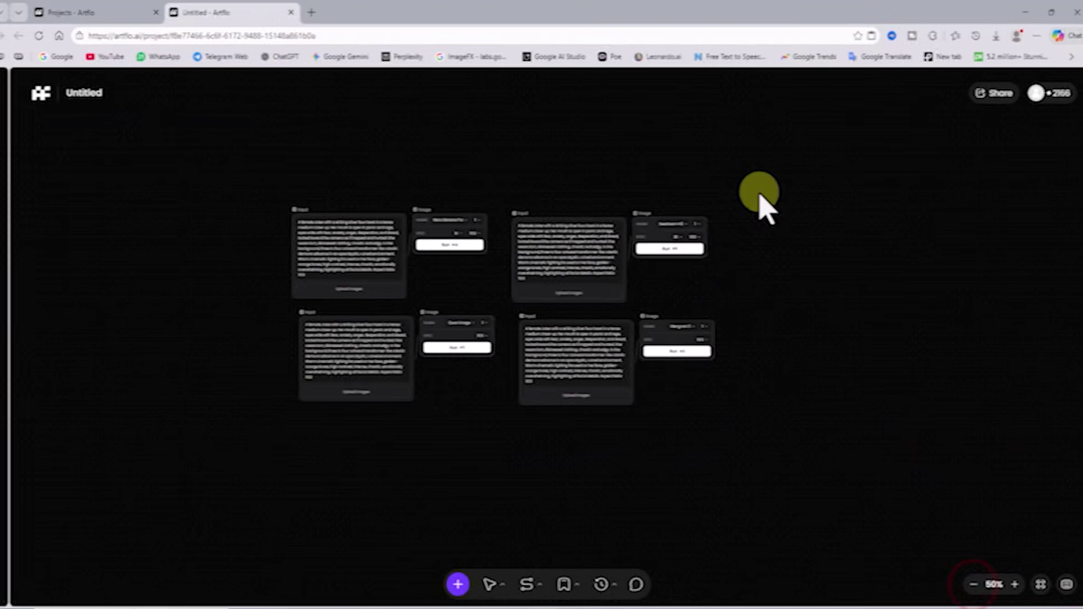
# Copy the two right-hand node pairs and paste them as a third column beside the others.
pyautogui.moveTo(750, 190); pyautogui.dragTo(570, 418)
pyautogui.rightClick(595, 281)
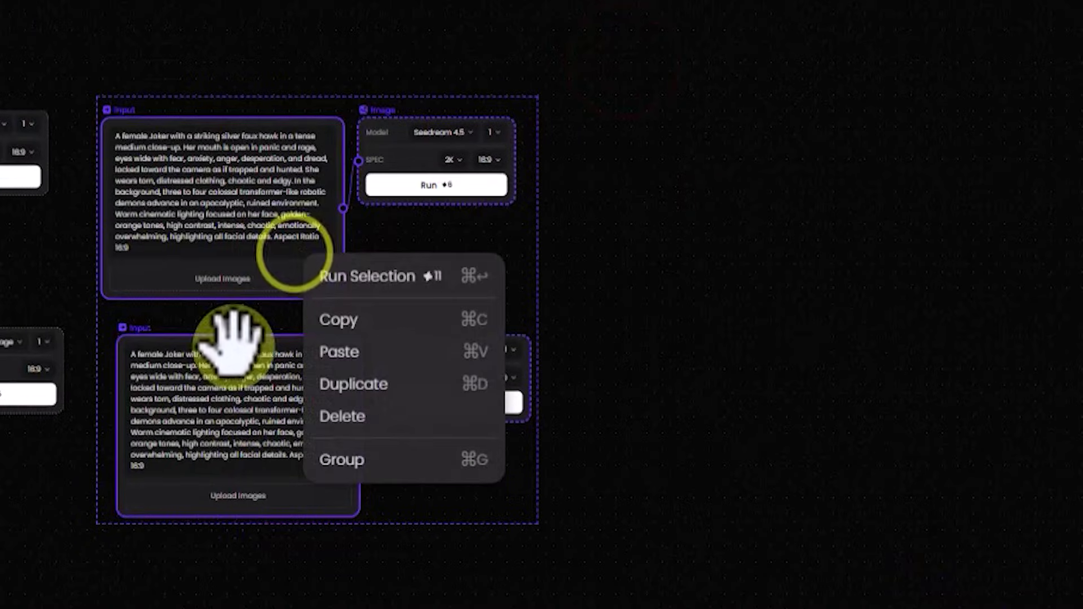
pyautogui.click(349, 322)
pyautogui.click(655, 190)
pyautogui.rightClick(609, 123)
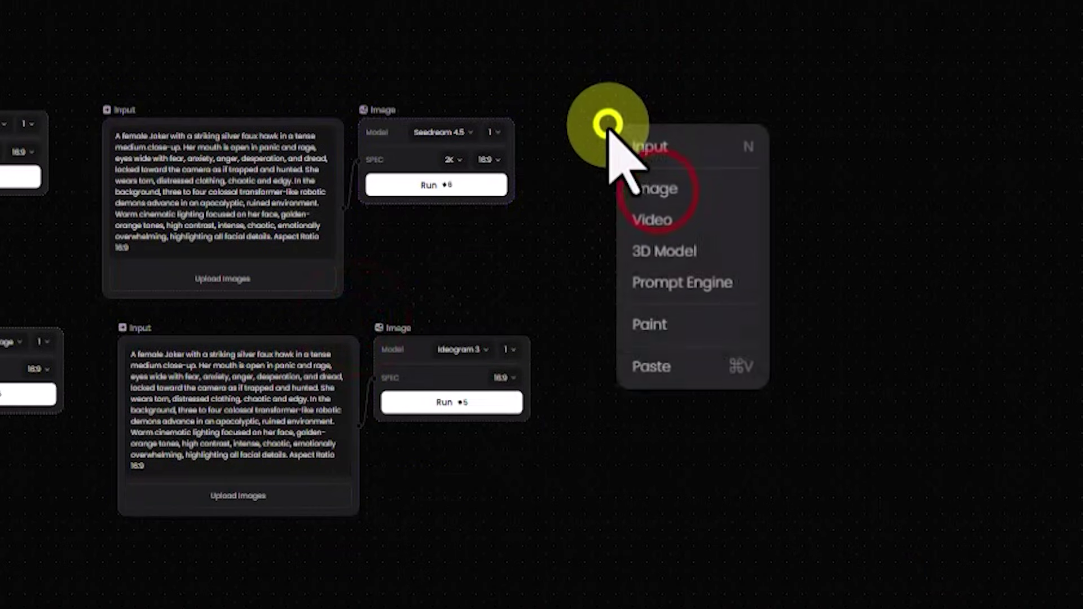
pyautogui.click(701, 376)
pyautogui.moveTo(766, 149); pyautogui.dragTo(706, 159)
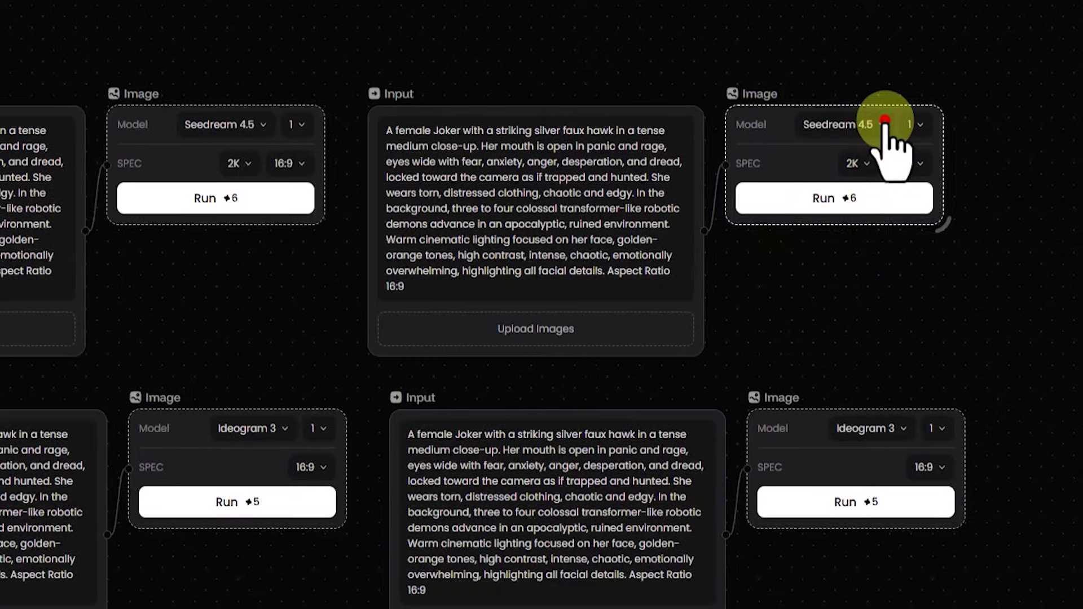
# Set the new column's image models to Kling O1 on top and Flux.2 Flex below.
pyautogui.click(862, 224)
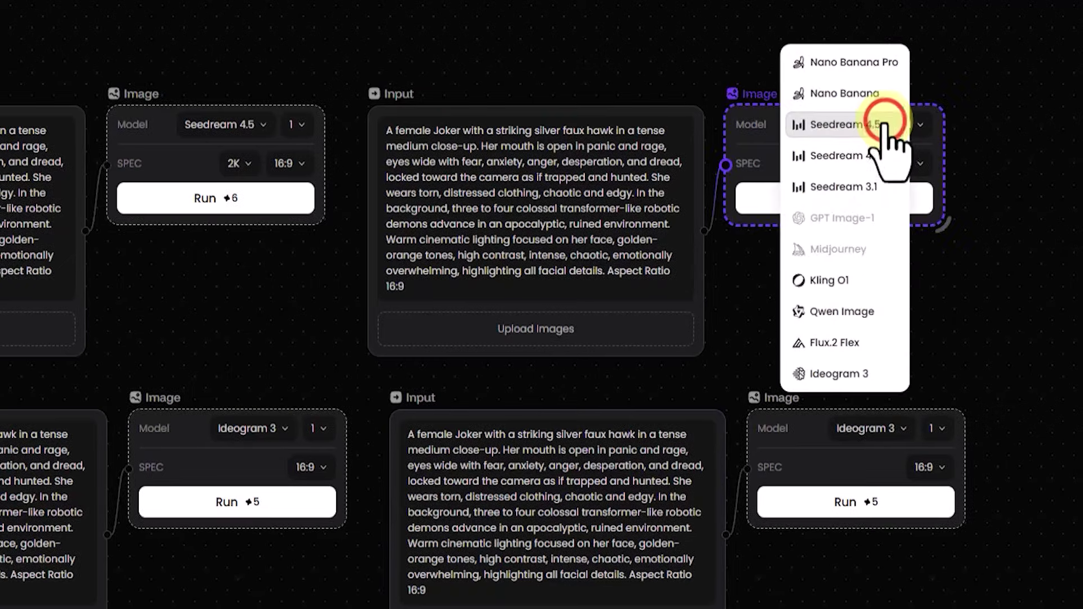
pyautogui.click(862, 282)
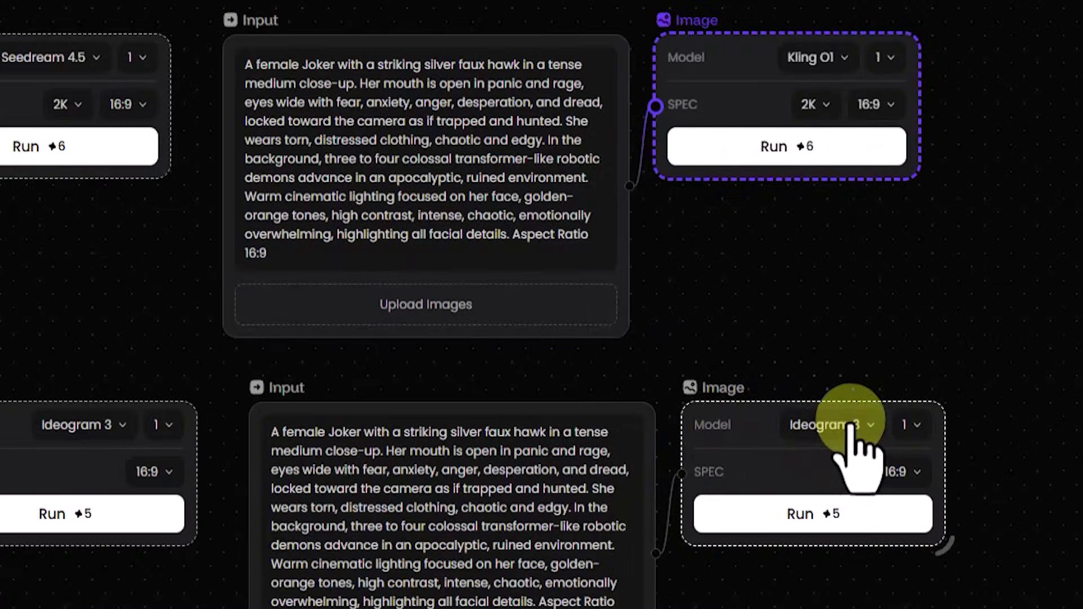
pyautogui.click(829, 359)
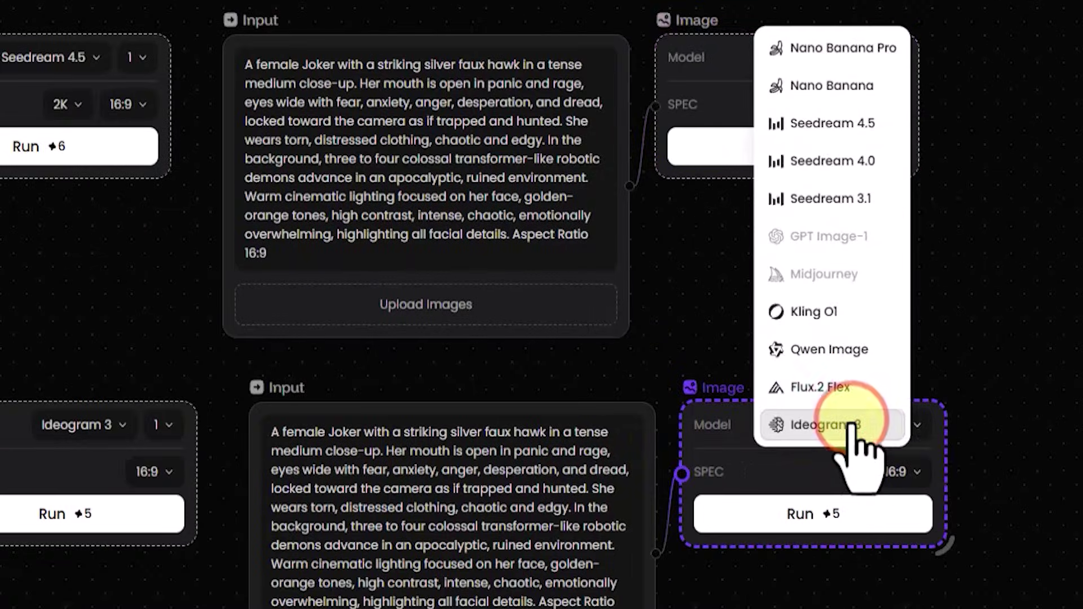
pyautogui.click(880, 386)
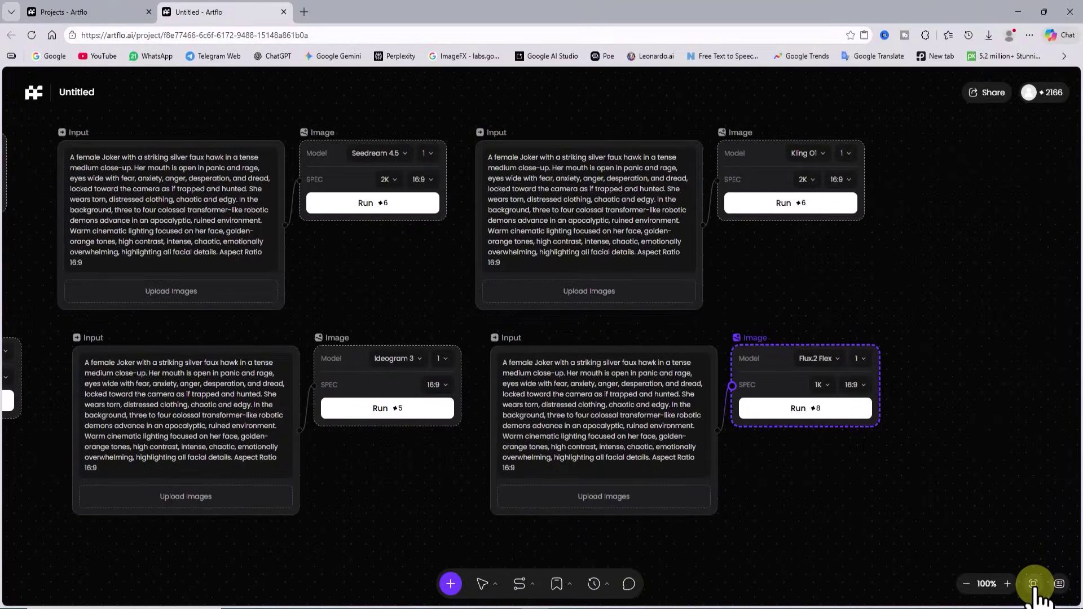
# Fit the canvas and run the Nano Banana Pro, Seedream 4.5, Kling O1, Flux.2 Flex, Ideogram 3 and Qwen Image nodes.
pyautogui.click(1035, 590)
pyautogui.click(815, 138)
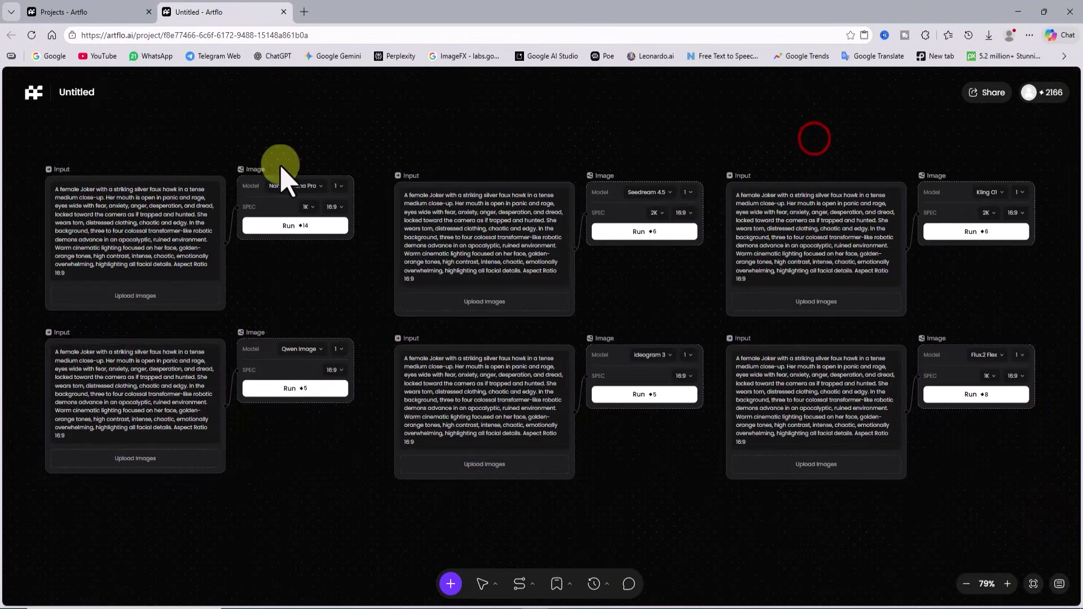
pyautogui.click(328, 226)
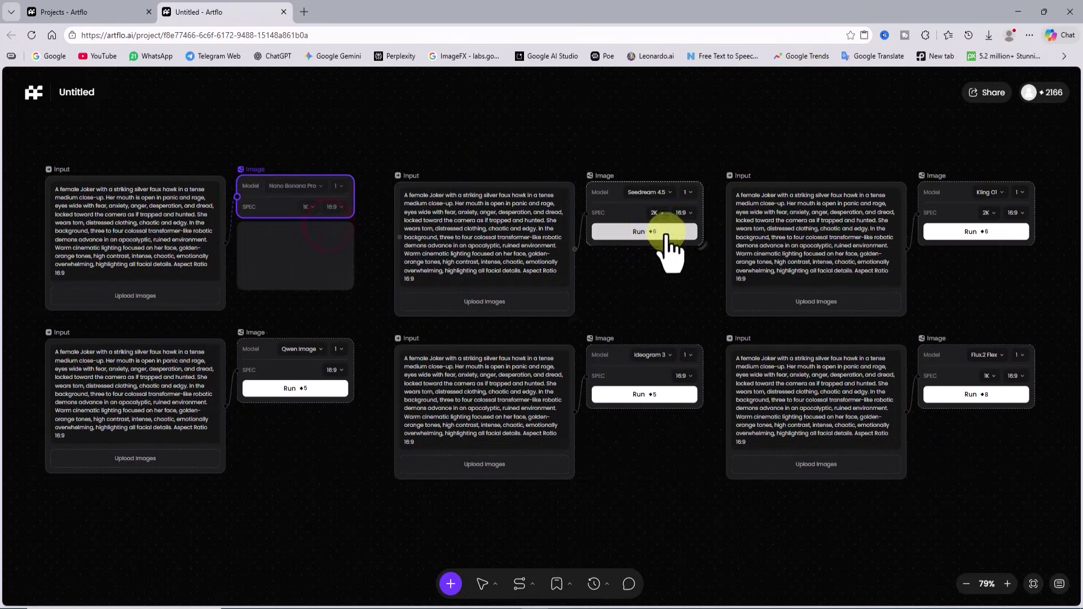
pyautogui.click(680, 231)
pyautogui.click(1002, 231)
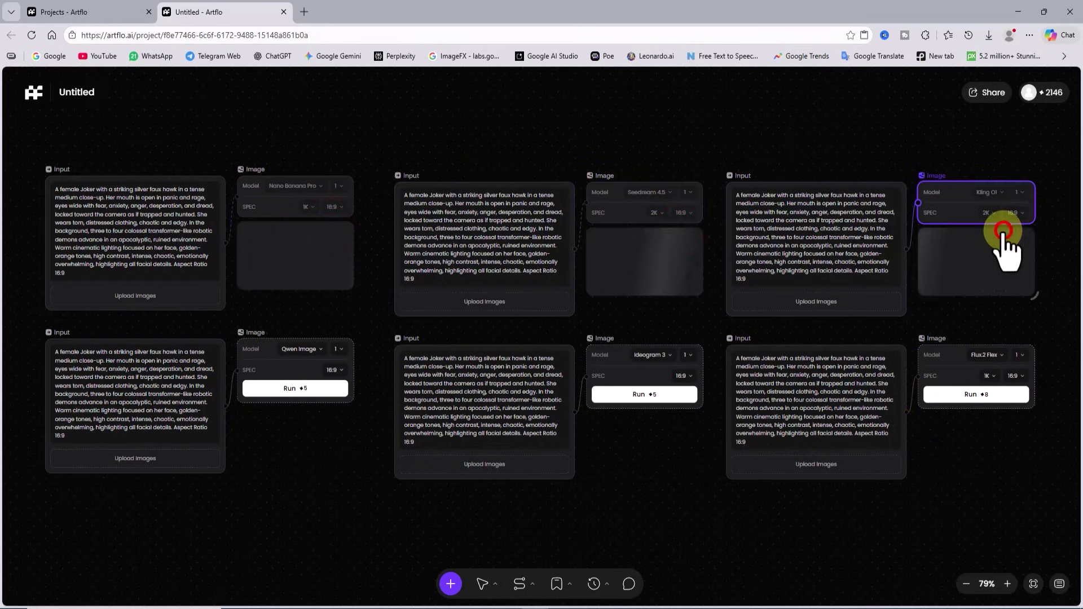
pyautogui.click(1009, 394)
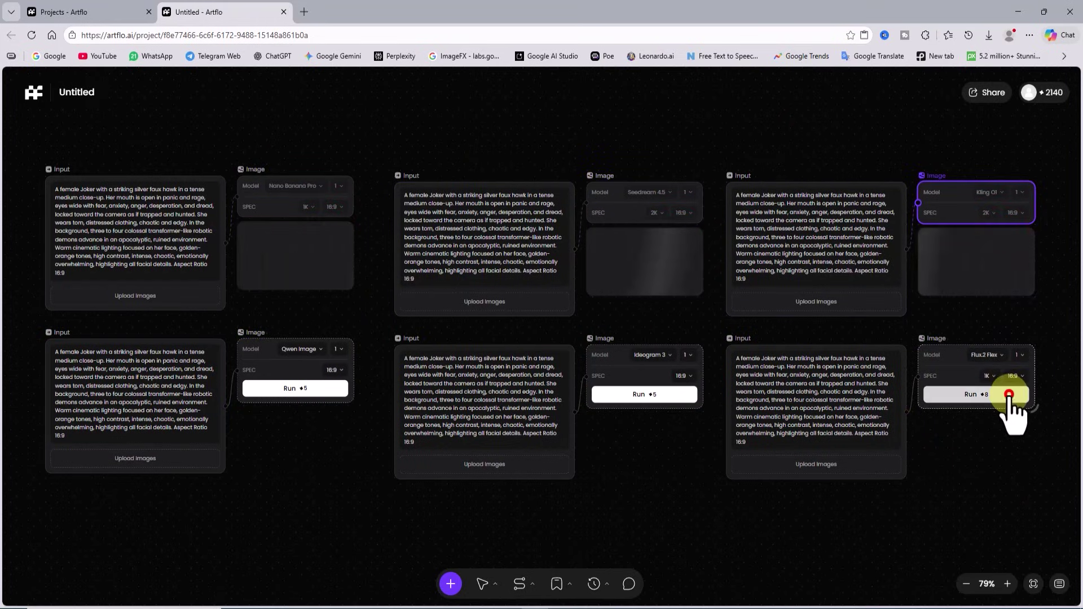
pyautogui.click(665, 394)
pyautogui.click(314, 389)
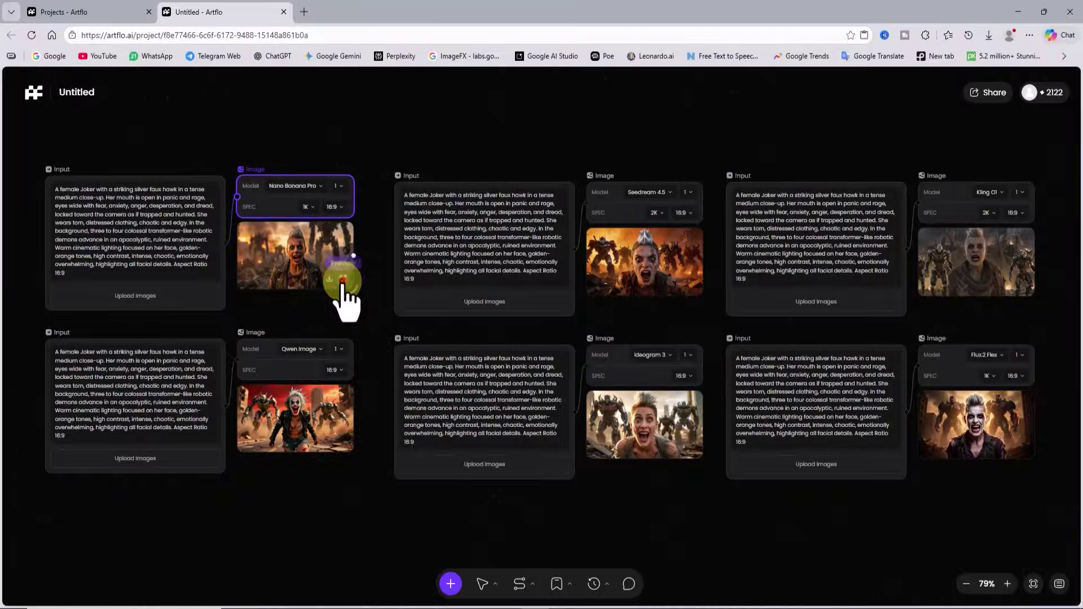
# View the Nano Banana Pro, Qwen Image and Seedream 4.5 images full-size, then enlarge the Ideogram 3 result.
pyautogui.click(343, 280)
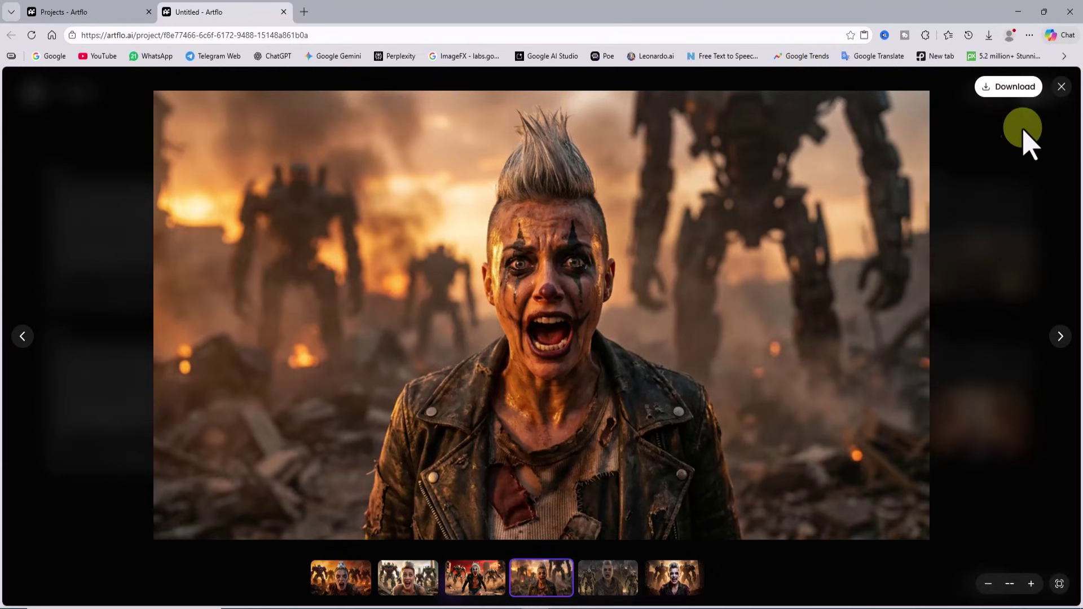
pyautogui.click(1063, 86)
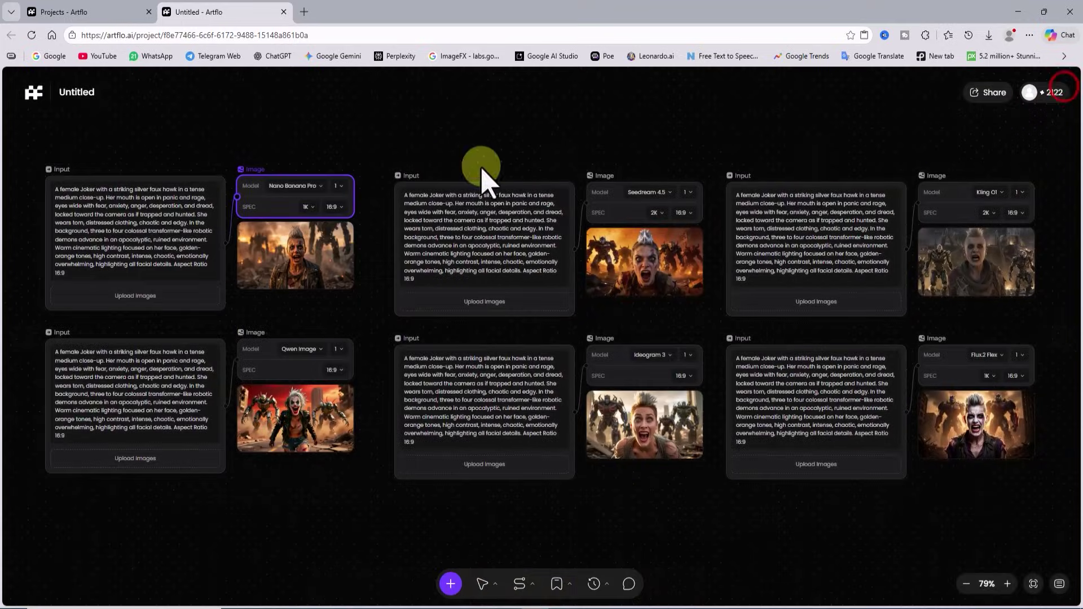
pyautogui.click(342, 441)
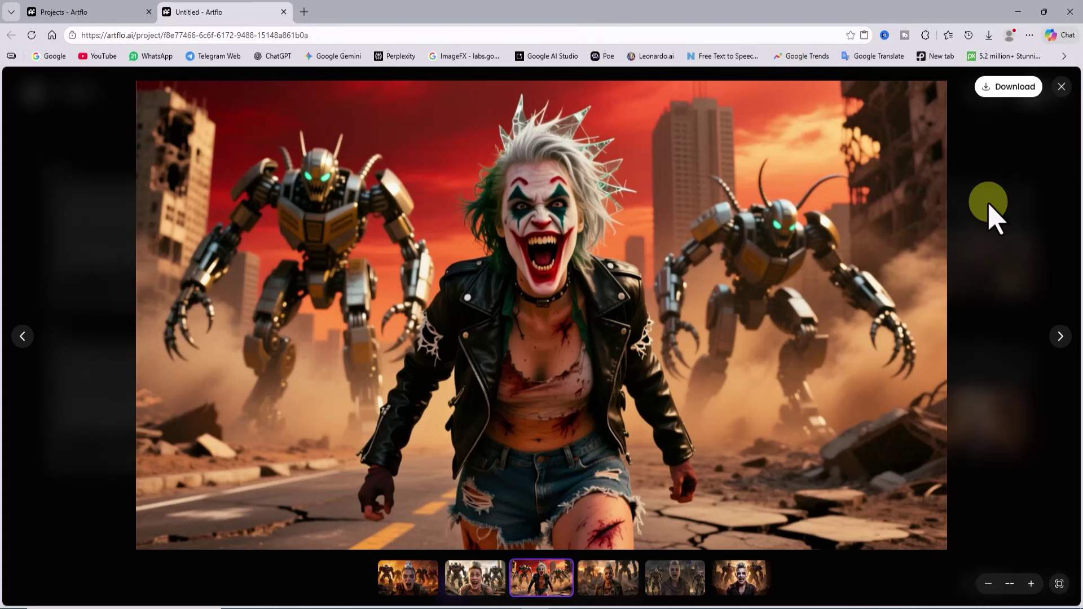
pyautogui.click(1064, 87)
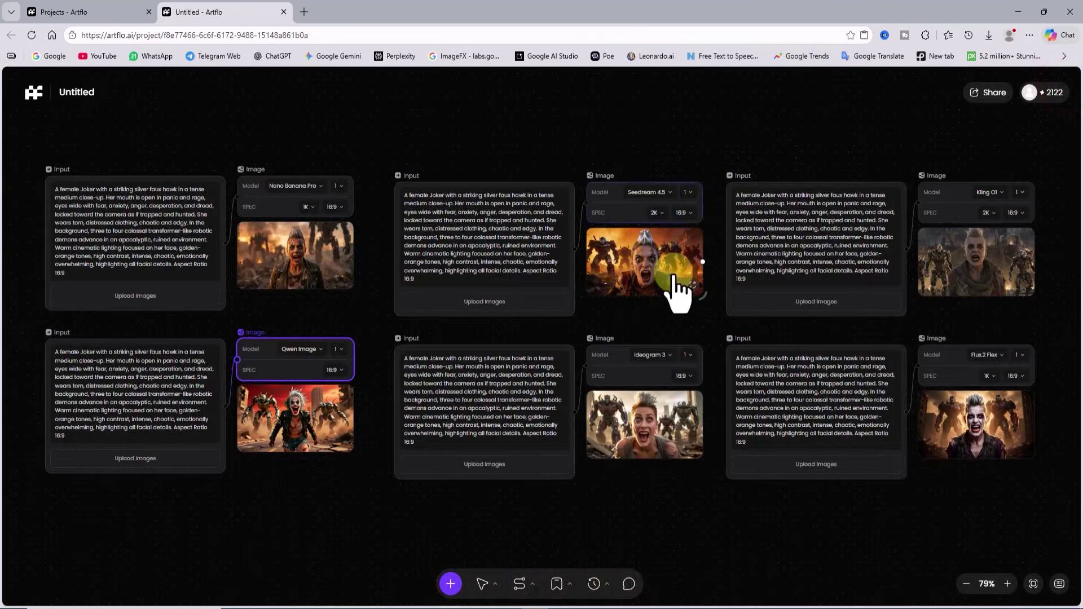
pyautogui.click(695, 288)
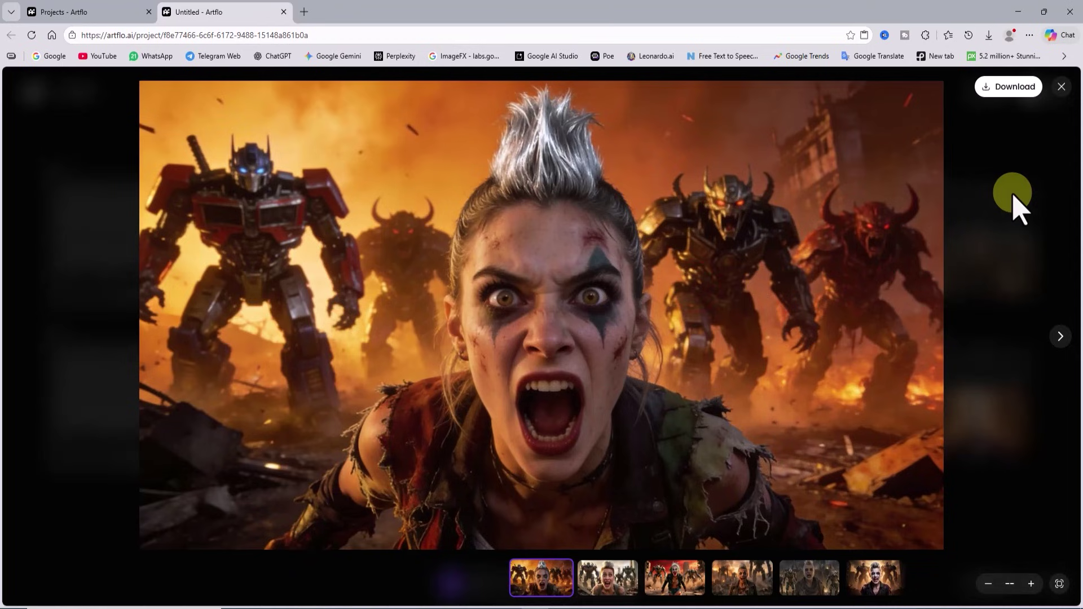
pyautogui.click(1063, 88)
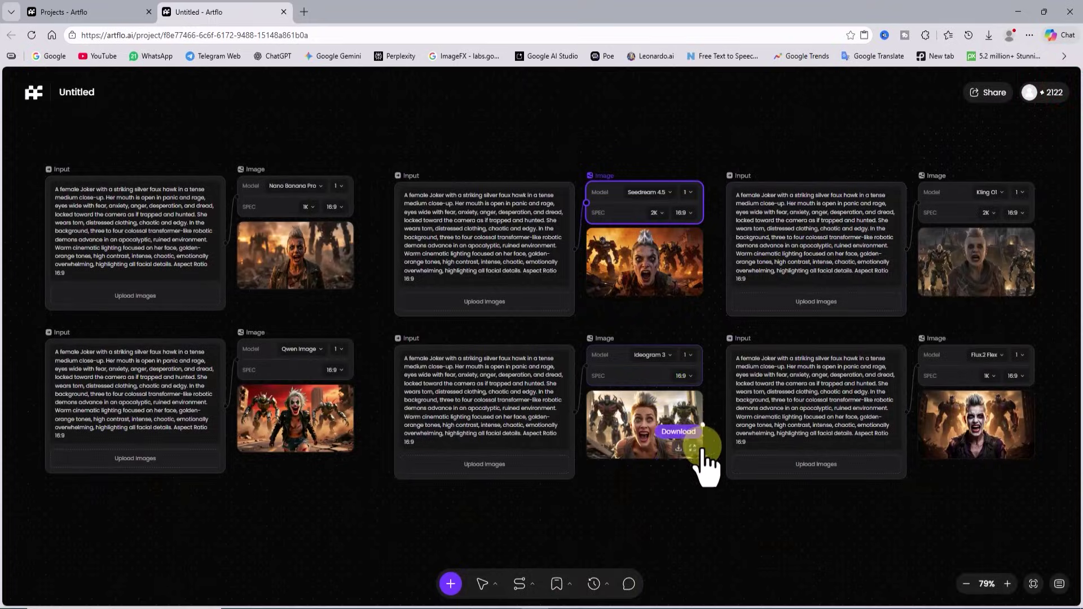
pyautogui.click(696, 448)
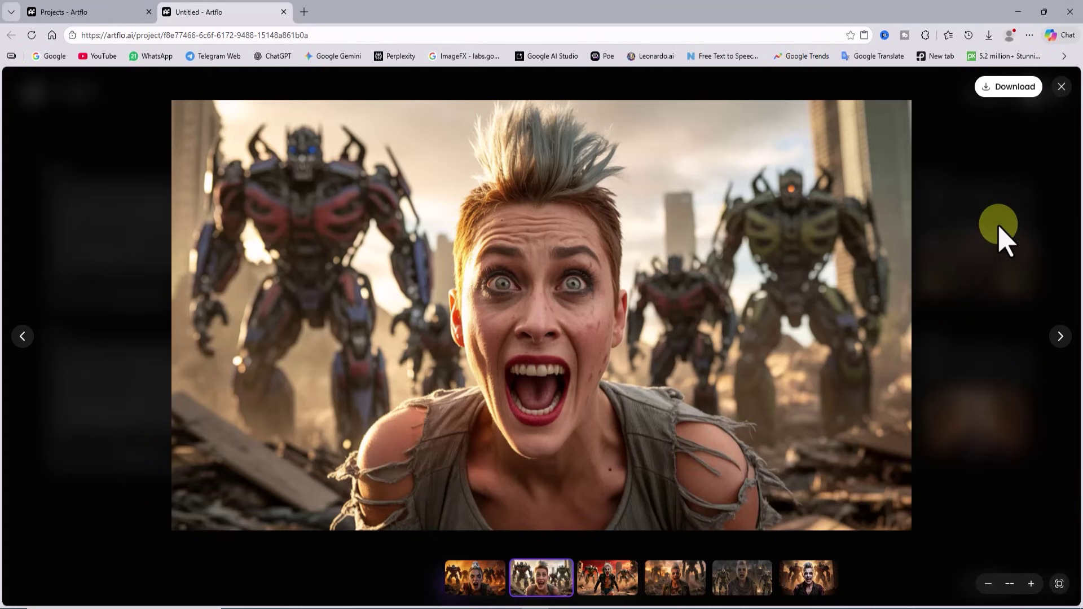
# View the Kling O1 and Flux.2 Flex images full-size one after the other, closing the viewer each time.
pyautogui.click(1062, 88)
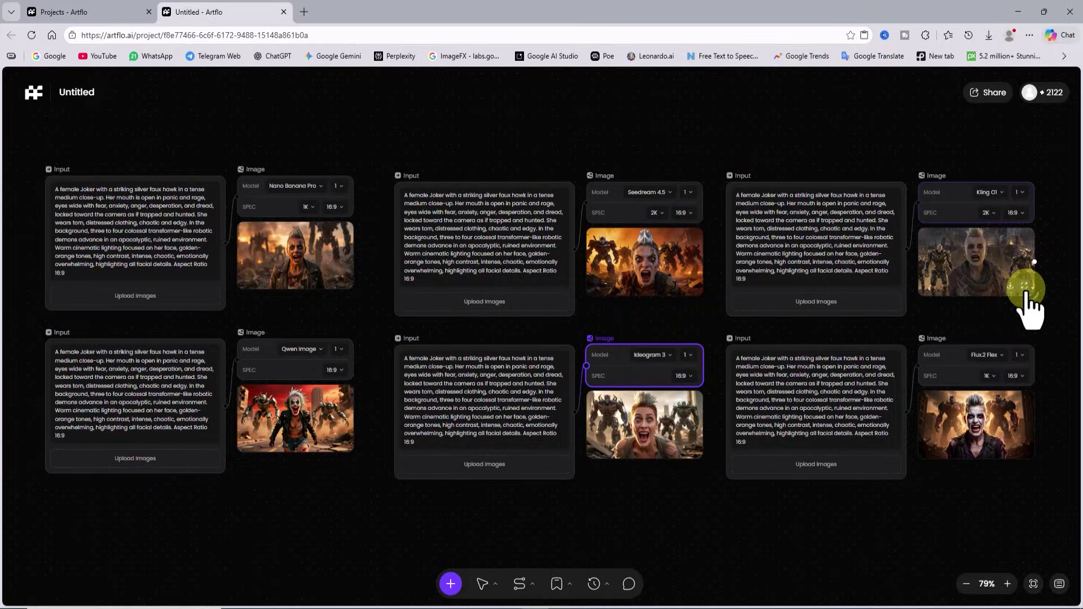
pyautogui.click(1026, 287)
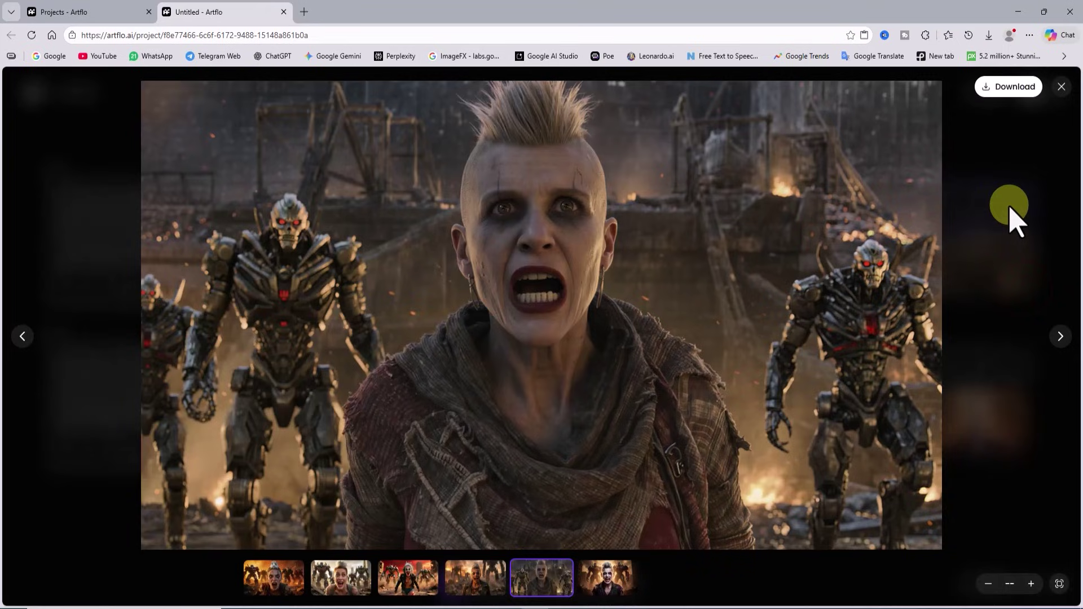
pyautogui.click(1060, 85)
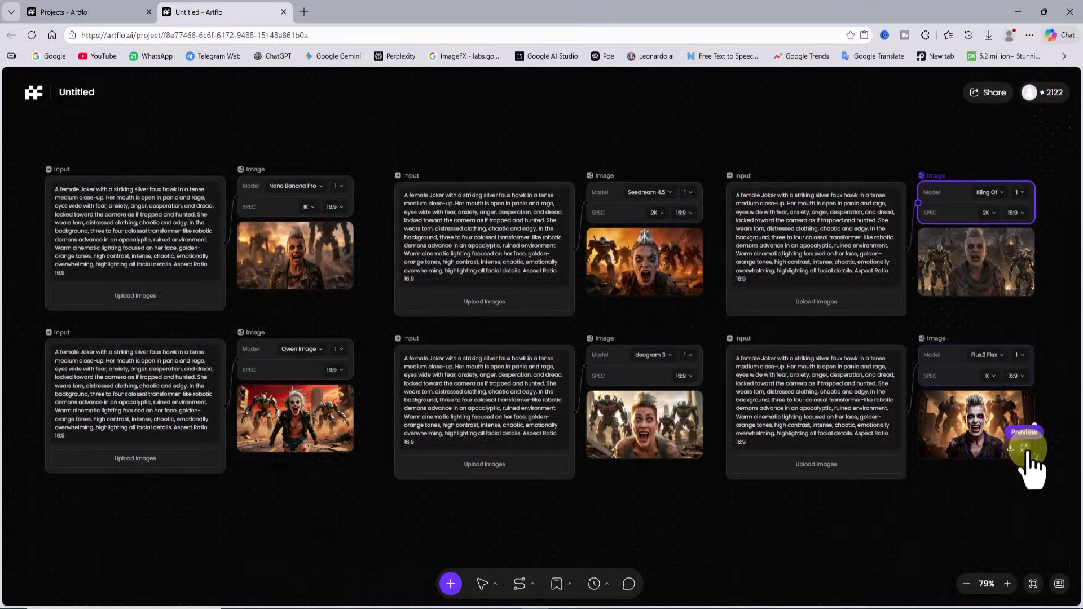
pyautogui.click(1027, 449)
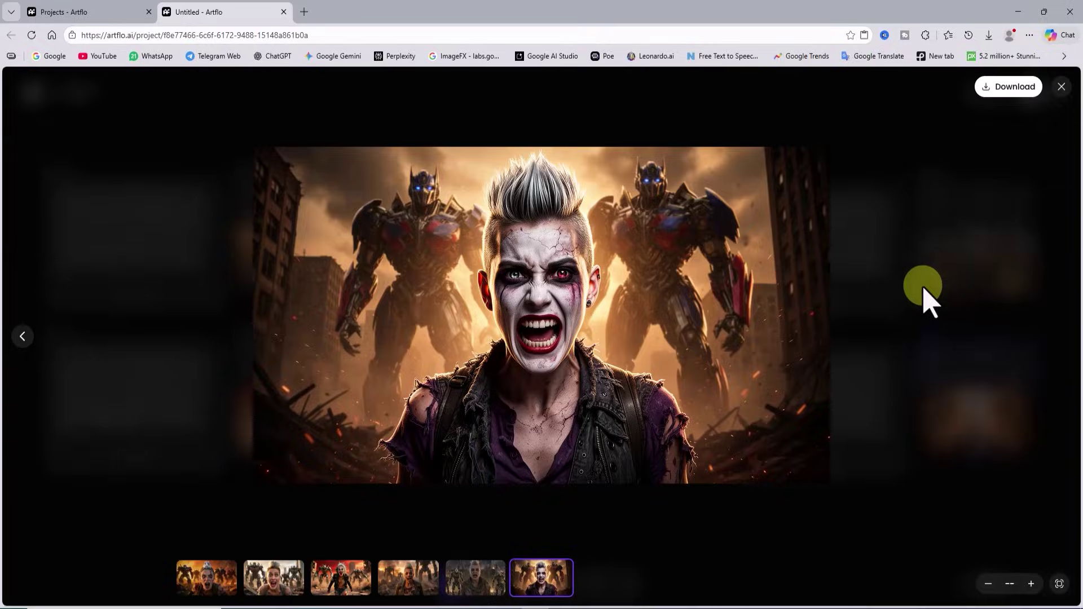
pyautogui.click(1062, 88)
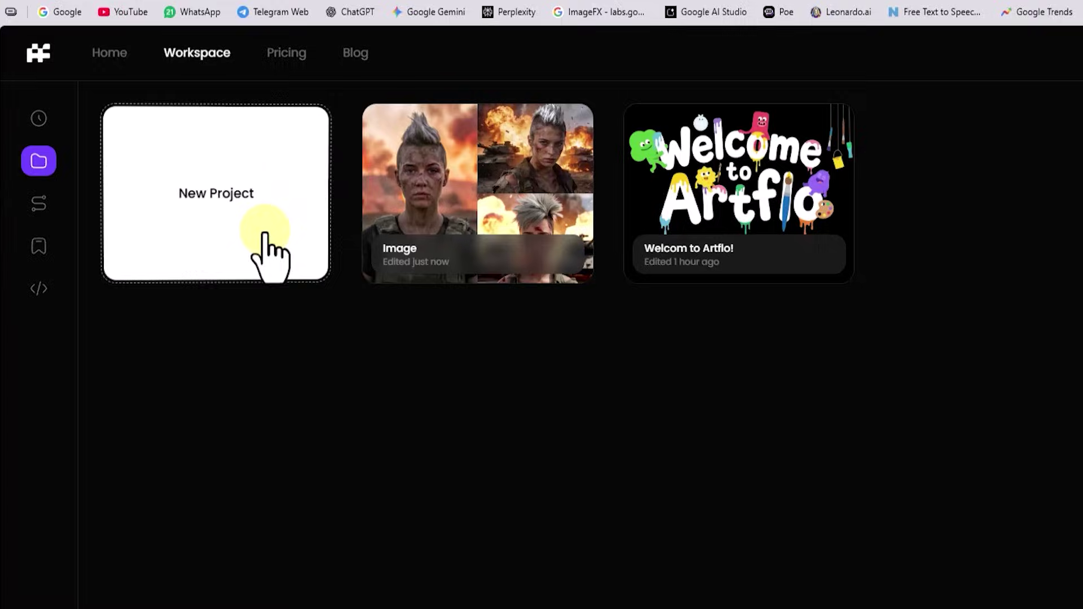
# Start a blank project with the pasted post-apocalyptic band prompt linked to a video node.
pyautogui.click(289, 217)
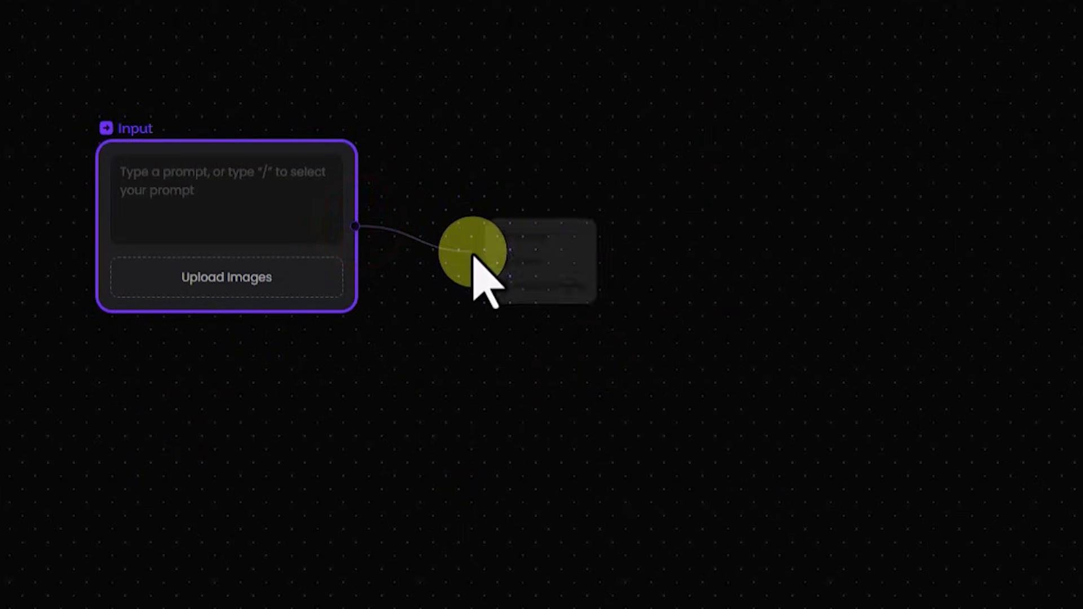
pyautogui.click(552, 251)
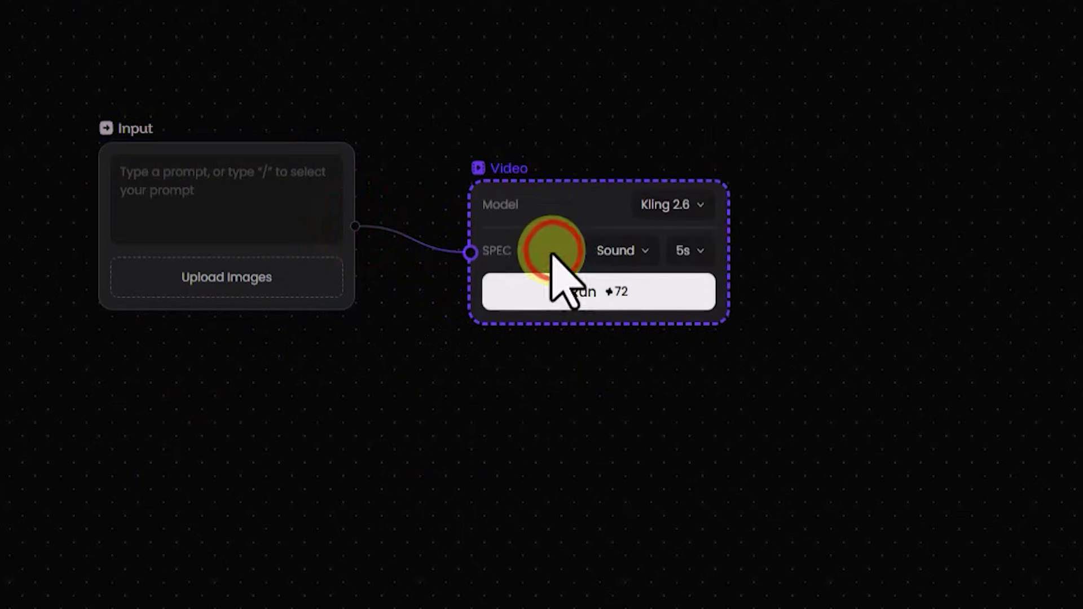
pyautogui.click(192, 197)
pyautogui.write('Warm golden hour light bathes Audiowrath, a band, fiercely playing guitar riffs in a dust-covered, post-apocalyptic setting.  Tattered clothing, crumbling buildings, and a smoke-filled orange sky create a gritty, high-contrast scene. Drizzling rain reflects light. Dynamic camera angles shift from close-ups of distorted guitars to wide shots of the desolate landscape. Soft contrast, soft saturation, blues, greens, and purples enhance the Associated Press photojournalism style. Photo of the Year quality.')
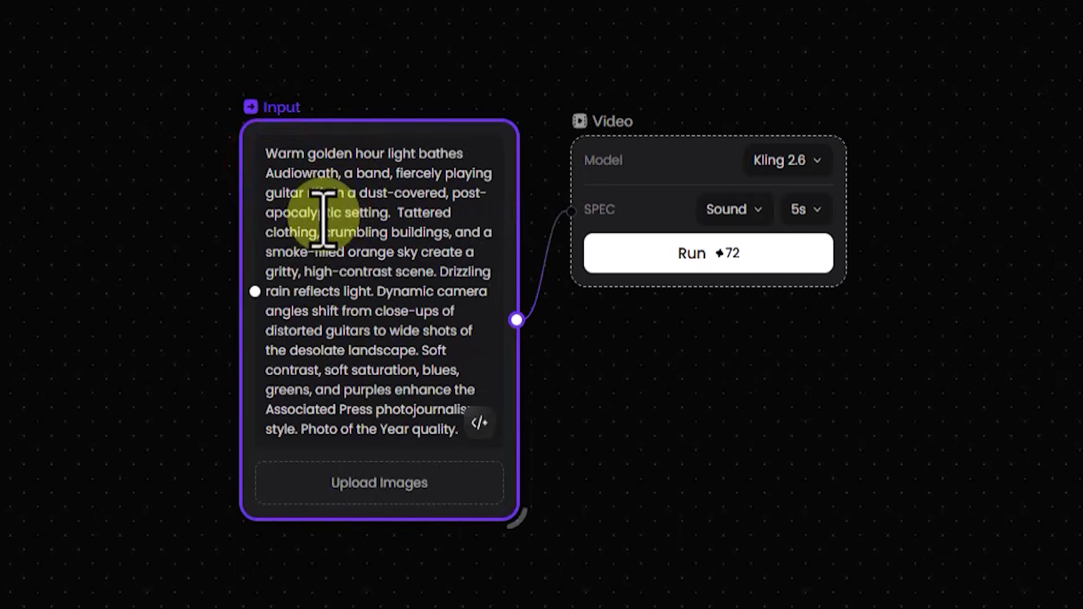
pyautogui.moveTo(520, 513); pyautogui.dragTo(635, 470)
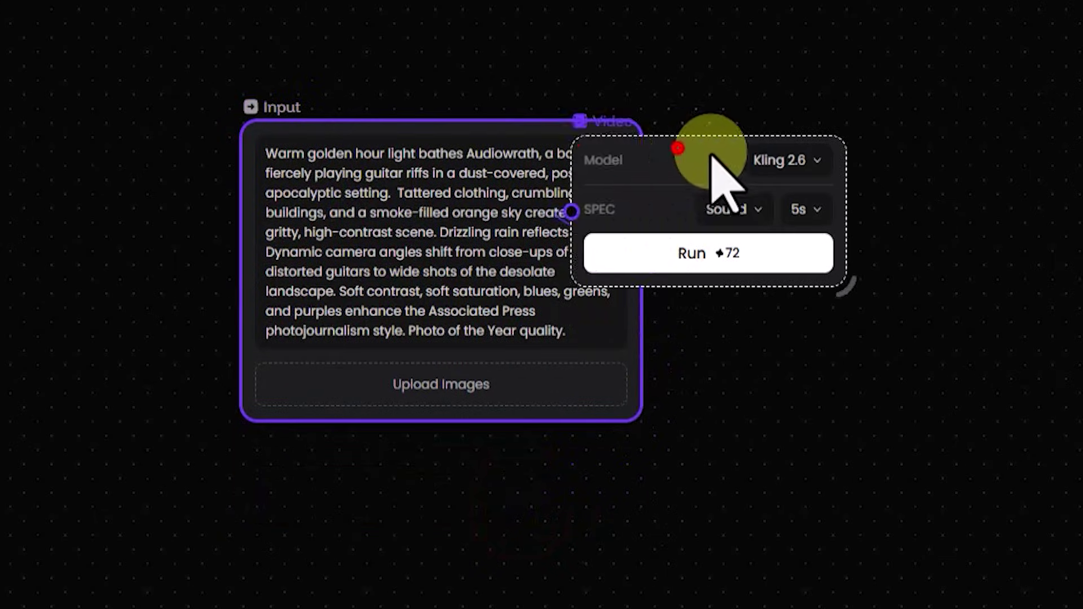
pyautogui.moveTo(713, 169); pyautogui.dragTo(789, 169)
# Set the video node to Kling 2.6 with sound enabled and a 5-second duration.
pyautogui.click(763, 271)
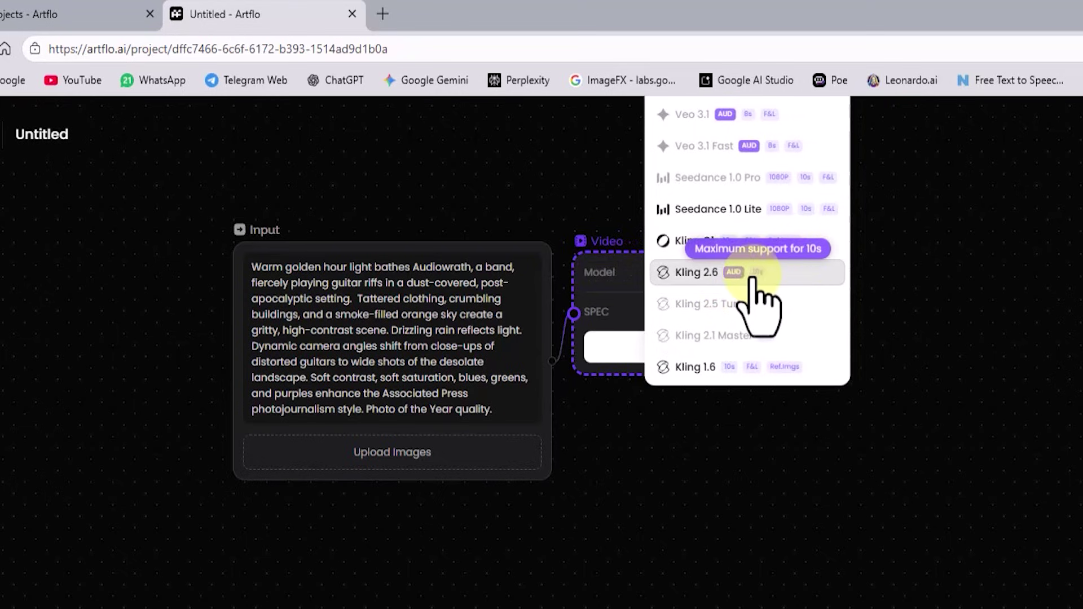
pyautogui.click(788, 272)
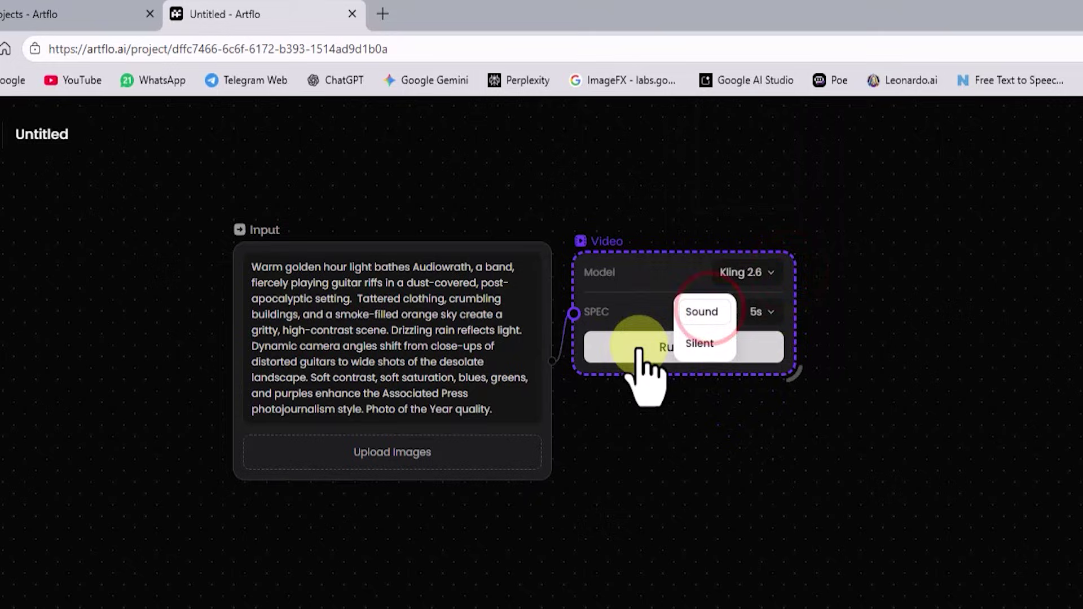
pyautogui.click(705, 308)
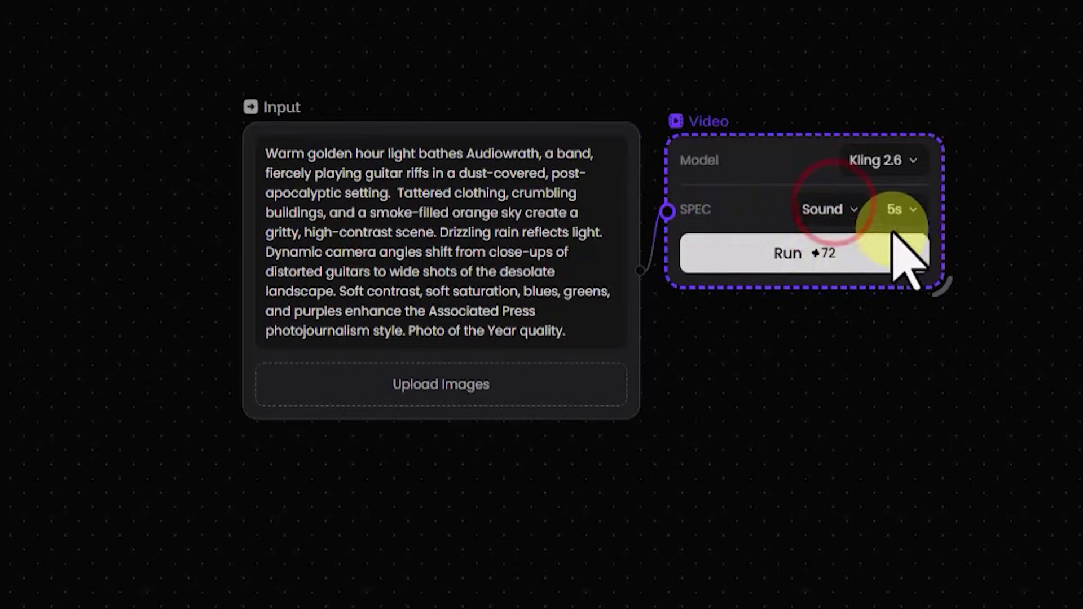
pyautogui.click(906, 206)
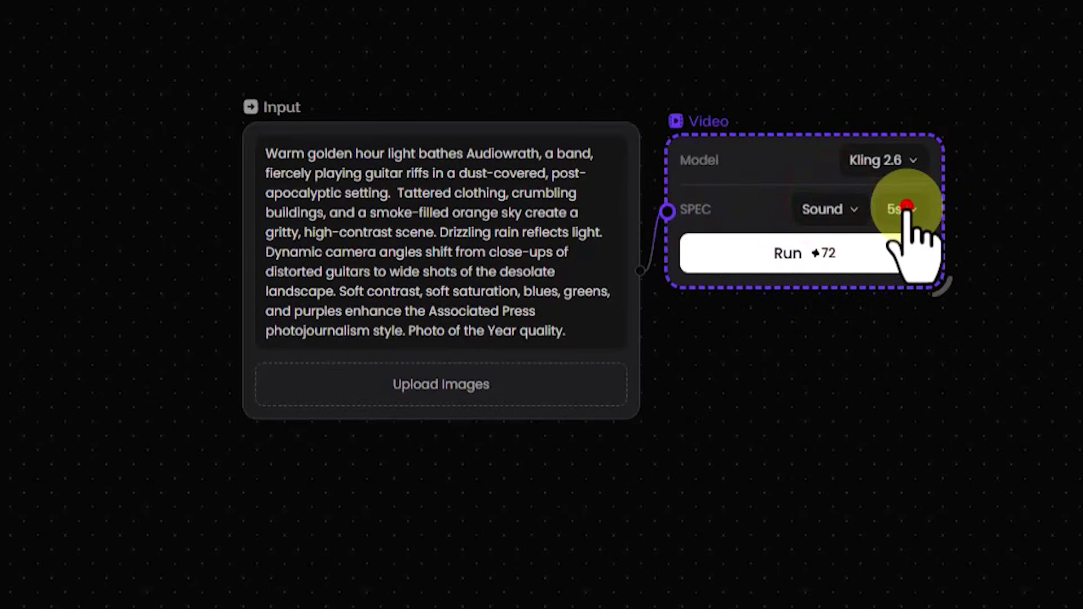
pyautogui.click(901, 209)
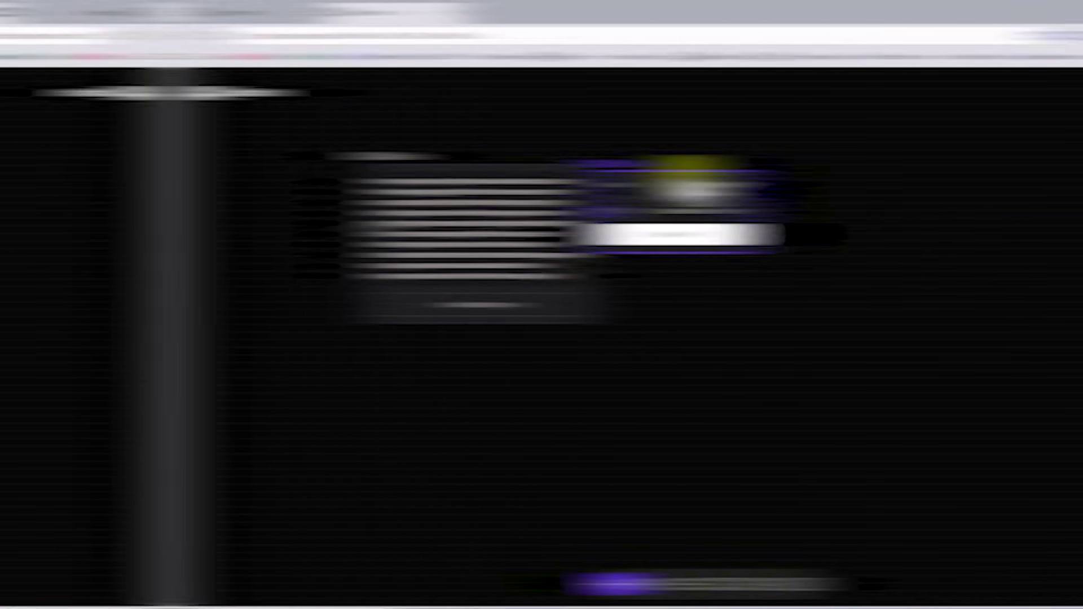
# Copy the prompt-video pair and paste the duplicate to the right of the original.
pyautogui.moveTo(1041, 80); pyautogui.dragTo(241, 463)
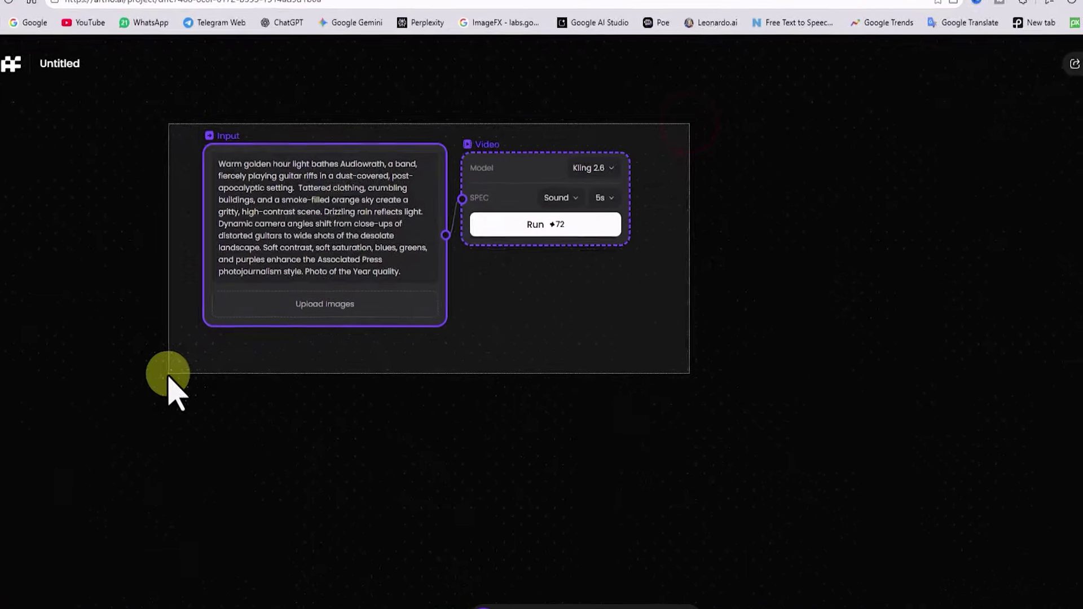
pyautogui.moveTo(226, 128); pyautogui.dragTo(57, 100)
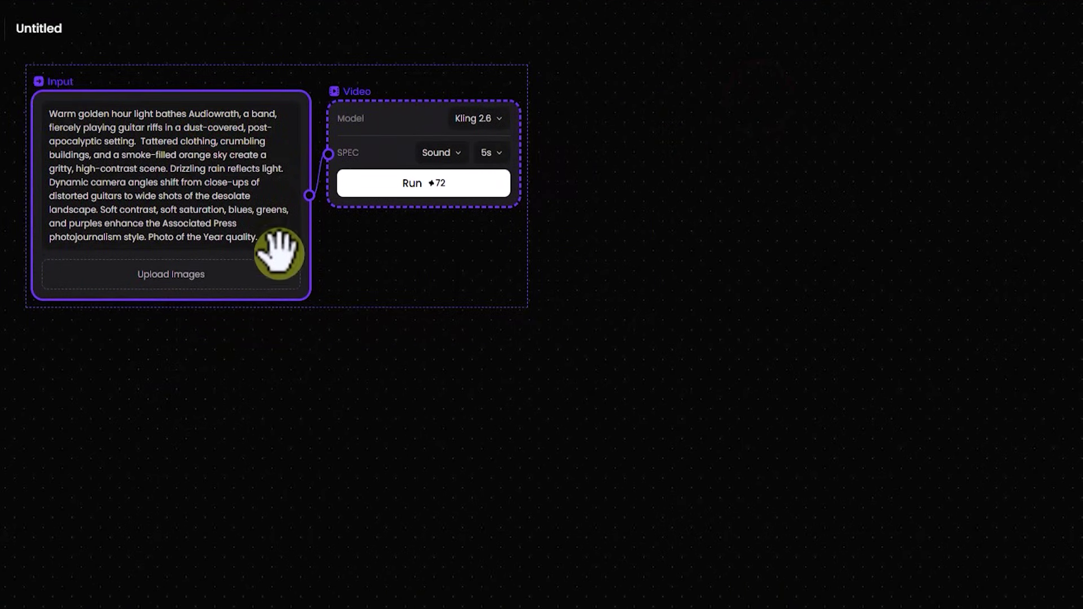
pyautogui.rightClick(285, 270)
pyautogui.click(319, 317)
pyautogui.click(605, 176)
pyautogui.rightClick(655, 100)
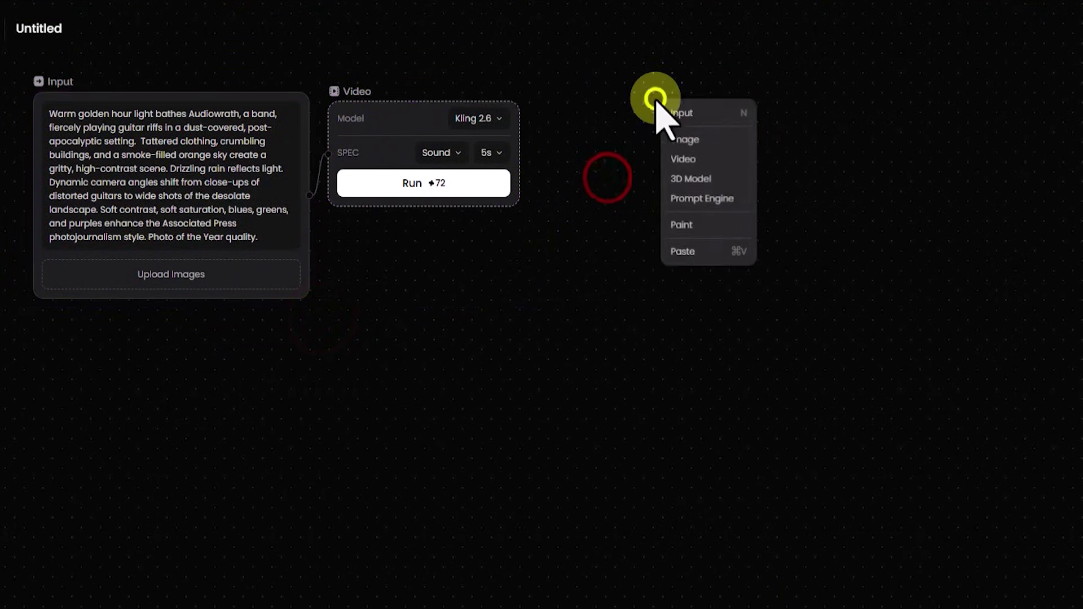
pyautogui.click(700, 252)
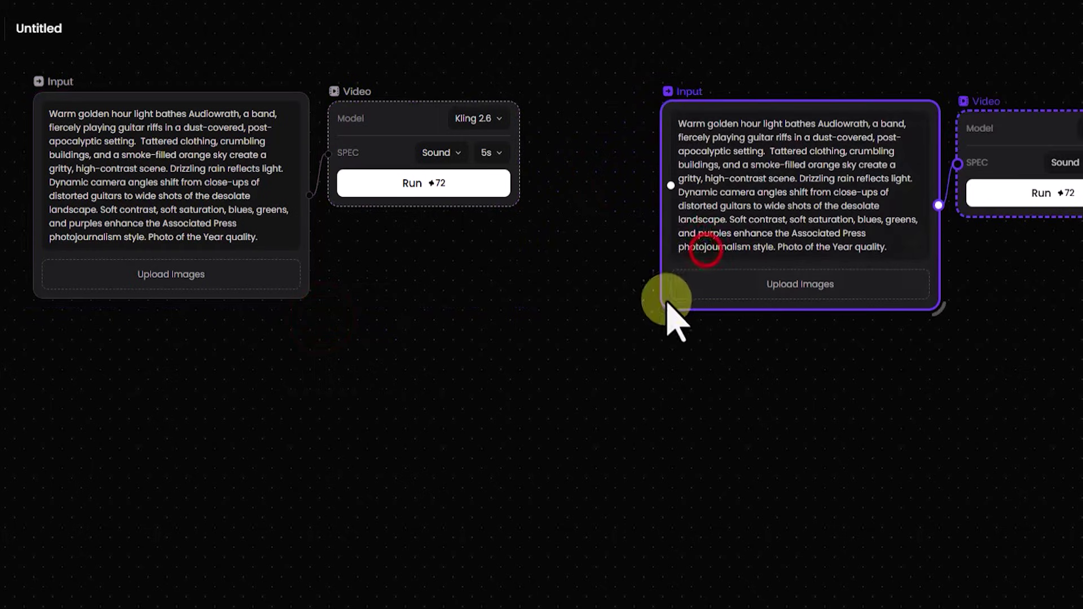
pyautogui.moveTo(661, 124); pyautogui.dragTo(611, 113)
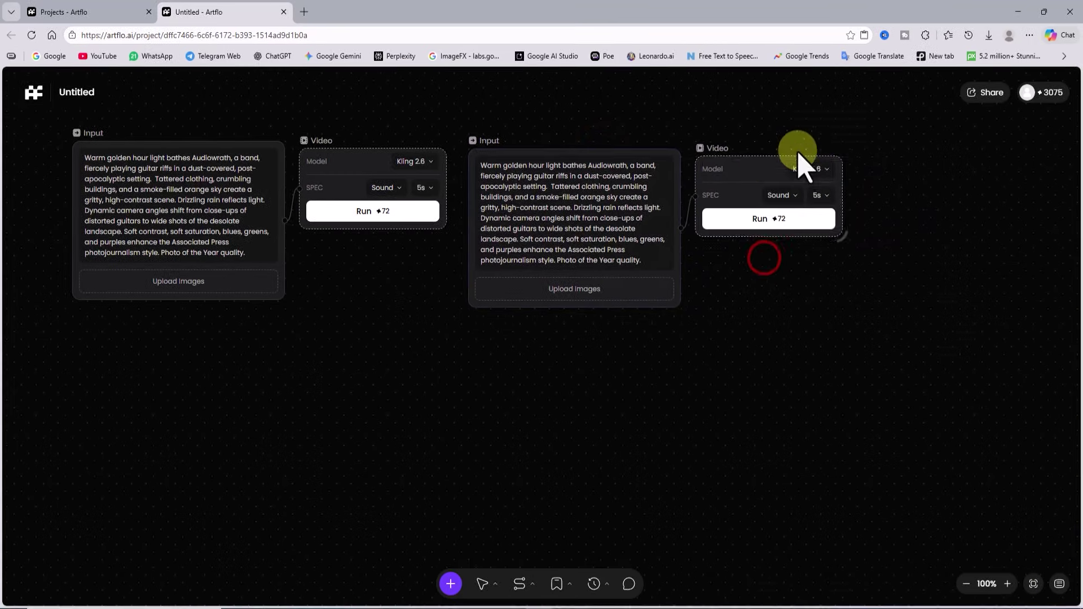
# Set the new video node to Seedance 1.0 Lite at 1080p, 16:9, 5 seconds.
pyautogui.click(975, 129)
pyautogui.click(928, 214)
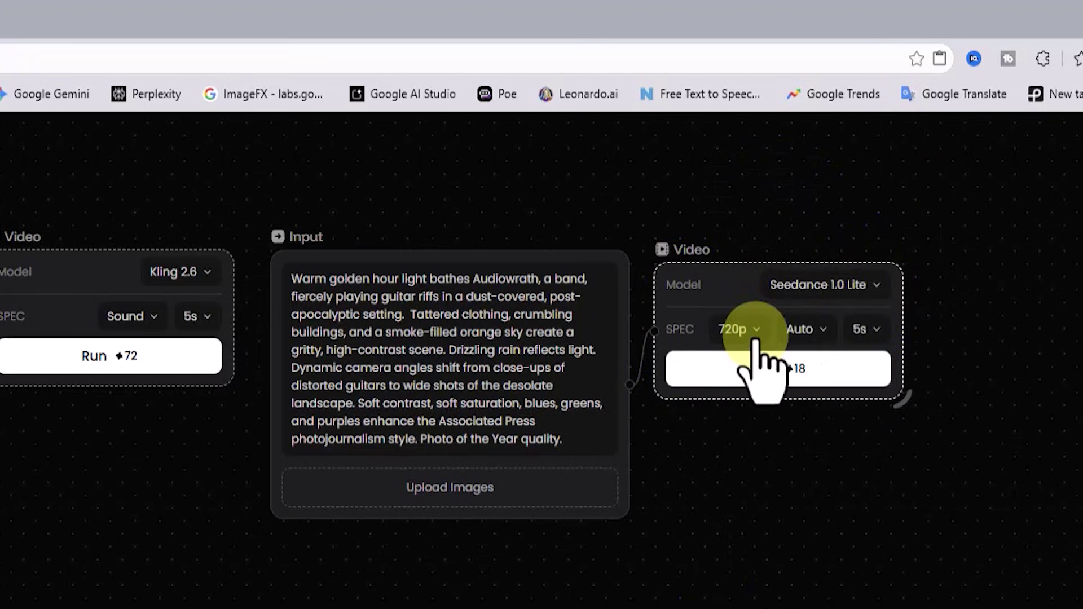
pyautogui.click(755, 338)
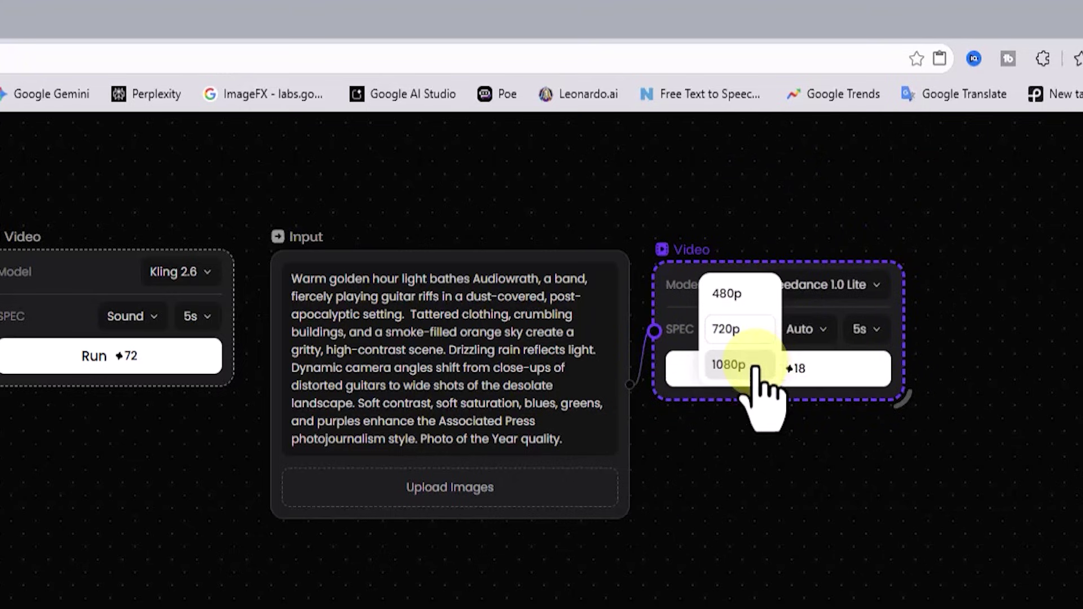
pyautogui.click(755, 365)
pyautogui.click(808, 329)
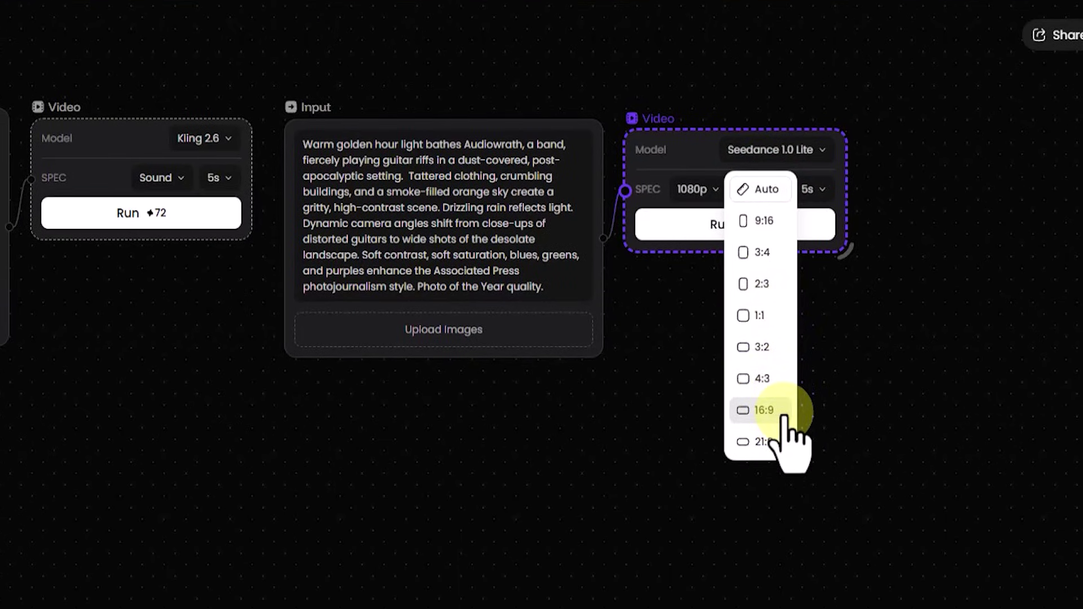
pyautogui.click(785, 412)
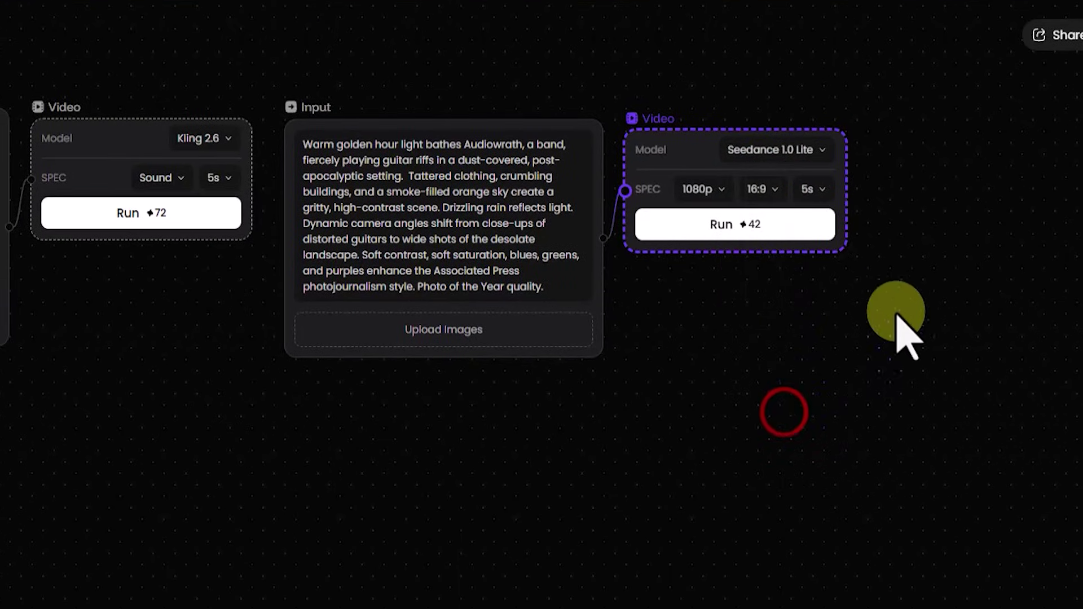
pyautogui.click(817, 186)
pyautogui.click(825, 189)
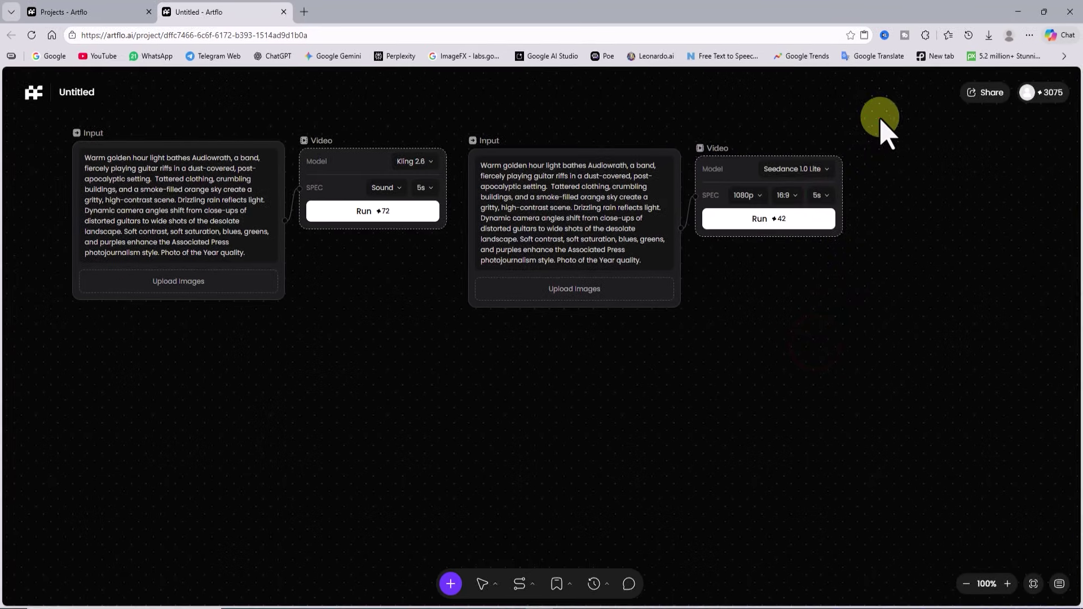
# Copy all four nodes and paste the duplicate pairs below the originals.
pyautogui.moveTo(883, 117); pyautogui.dragTo(66, 367)
pyautogui.rightClick(223, 287)
pyautogui.click(249, 314)
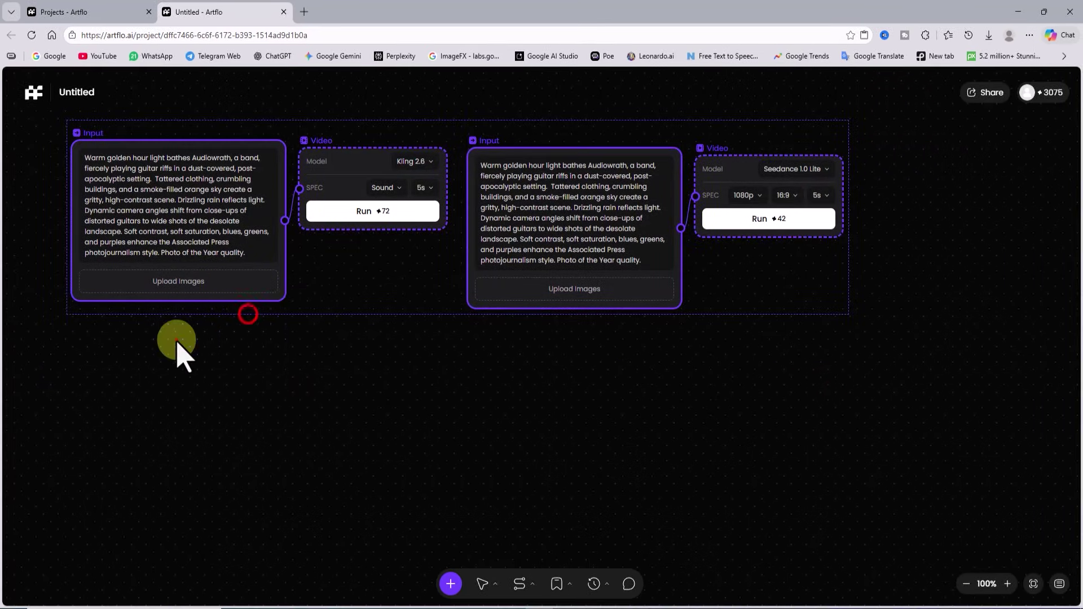
pyautogui.click(176, 340)
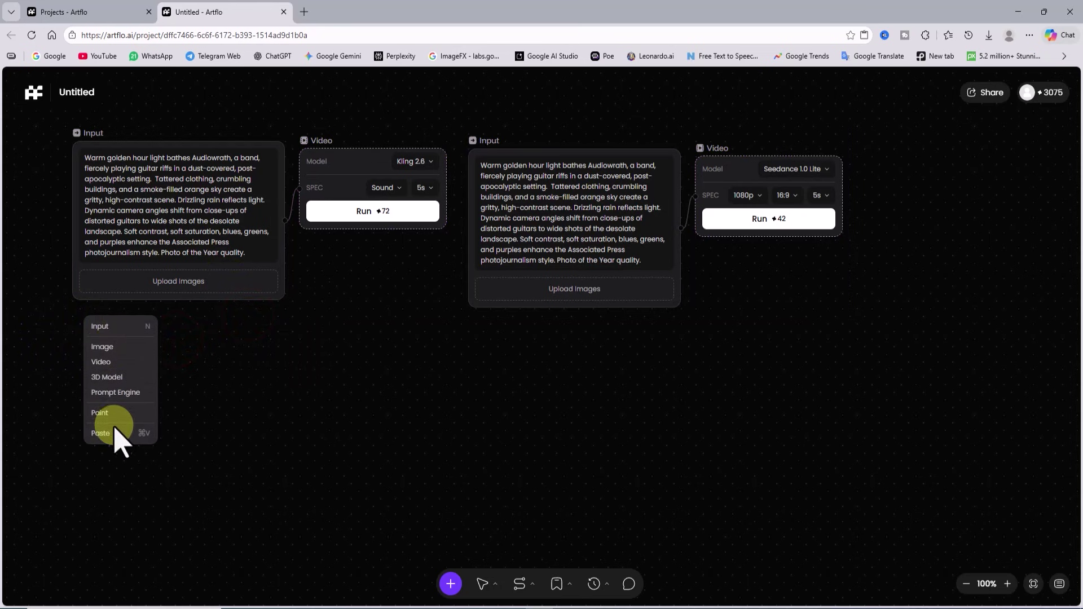
pyautogui.click(114, 436)
pyautogui.click(349, 452)
# Switch the lower-left video node to Sora 2 at 16:9 and 4 seconds.
pyautogui.click(441, 335)
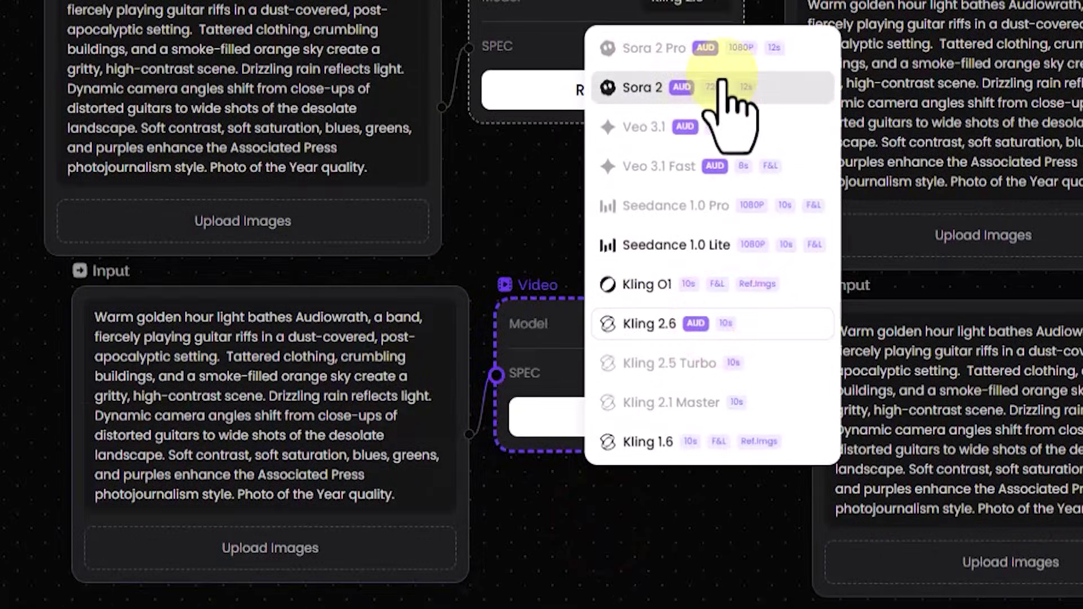
pyautogui.click(771, 85)
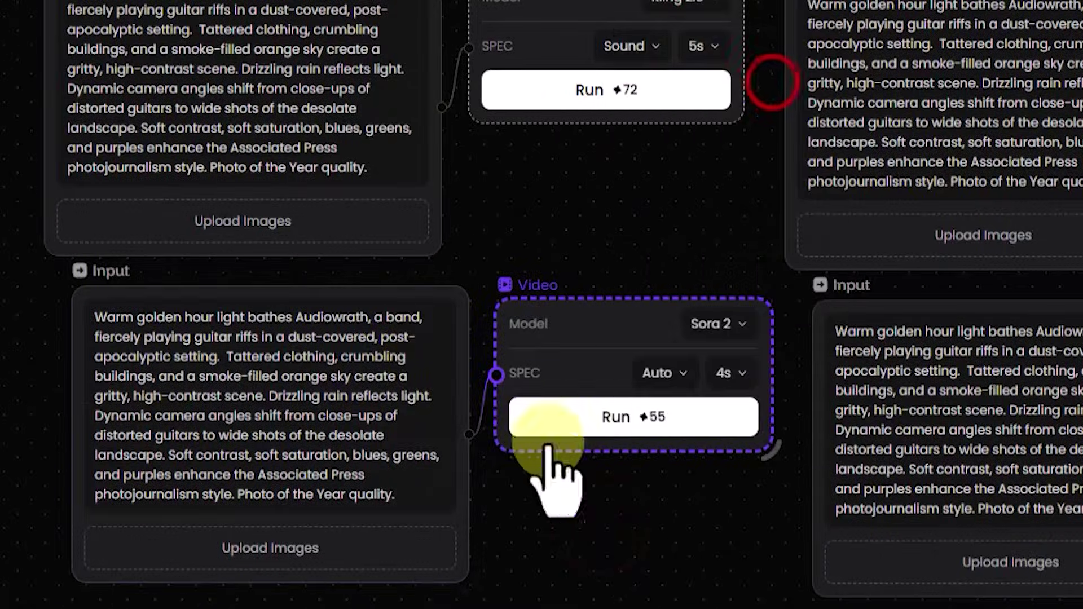
pyautogui.click(674, 374)
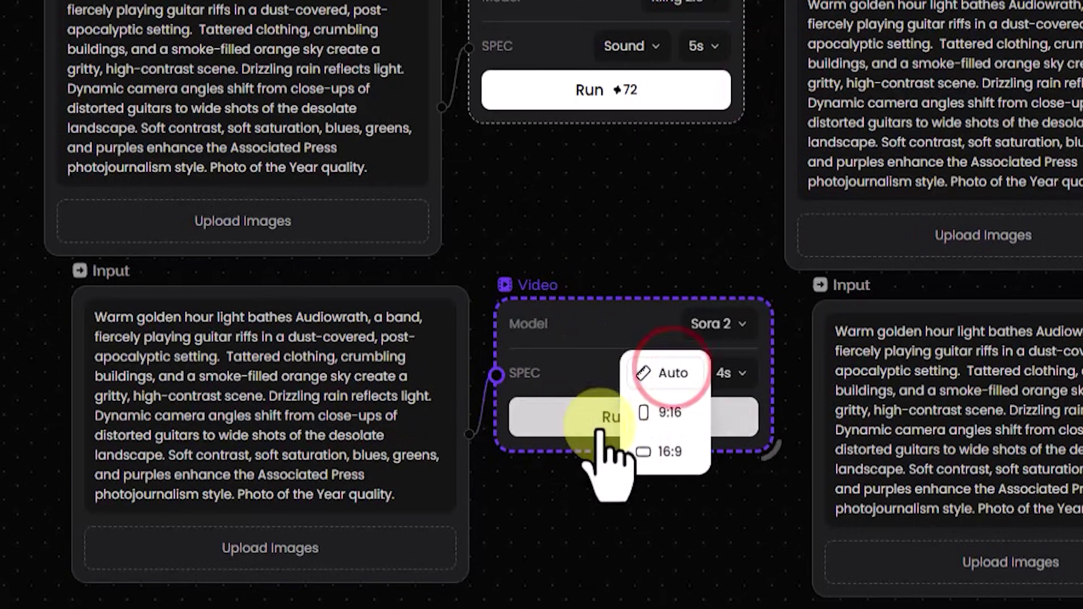
pyautogui.click(674, 453)
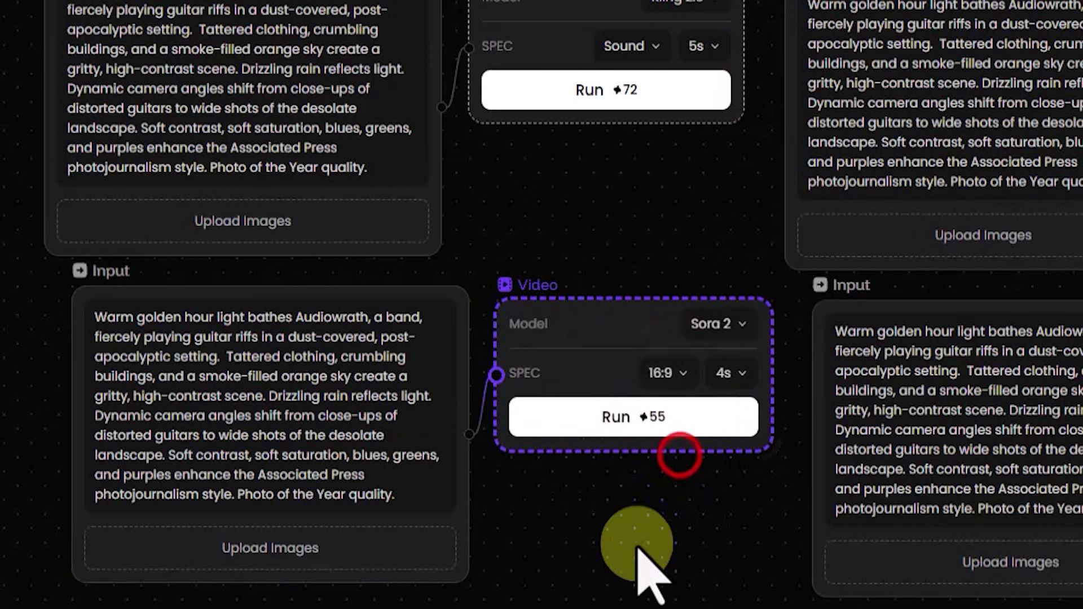
pyautogui.click(733, 373)
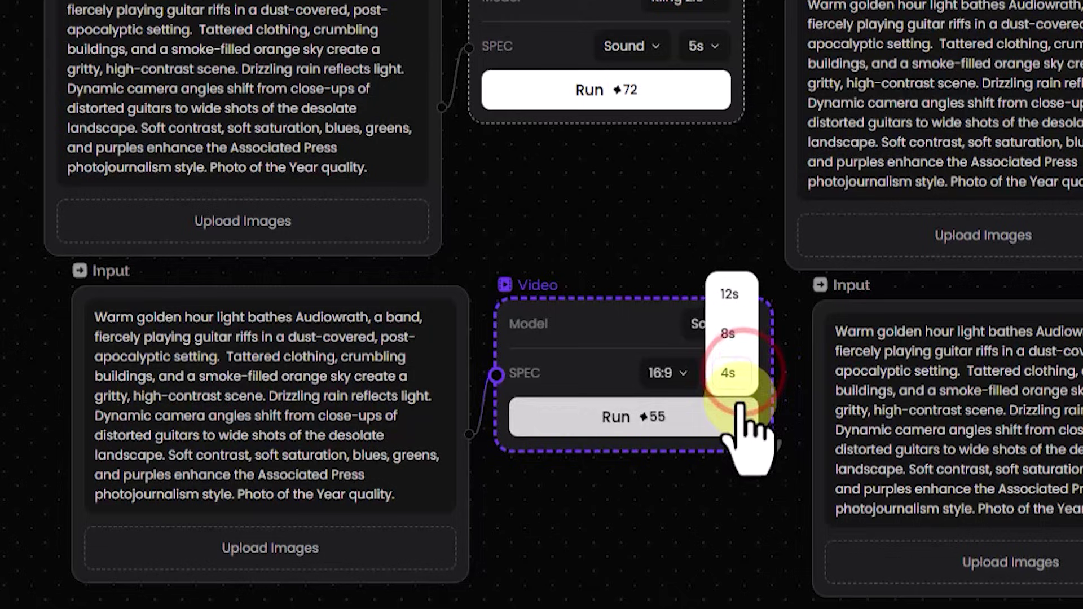
pyautogui.click(739, 377)
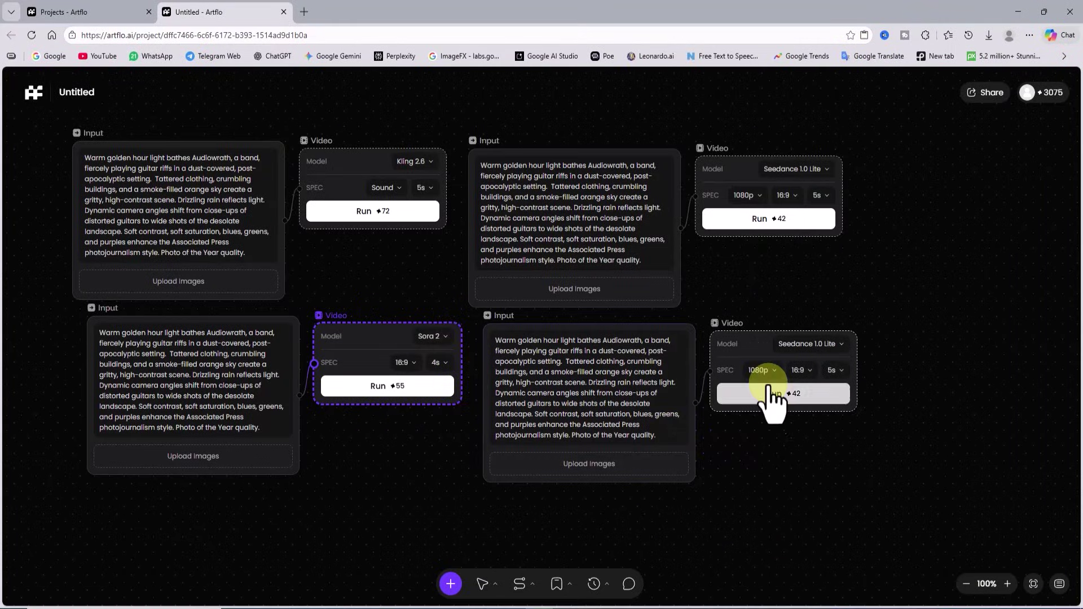
# Change the lower-right video node's model to Kling O1, keeping 16:9 and 5 seconds.
pyautogui.click(749, 339)
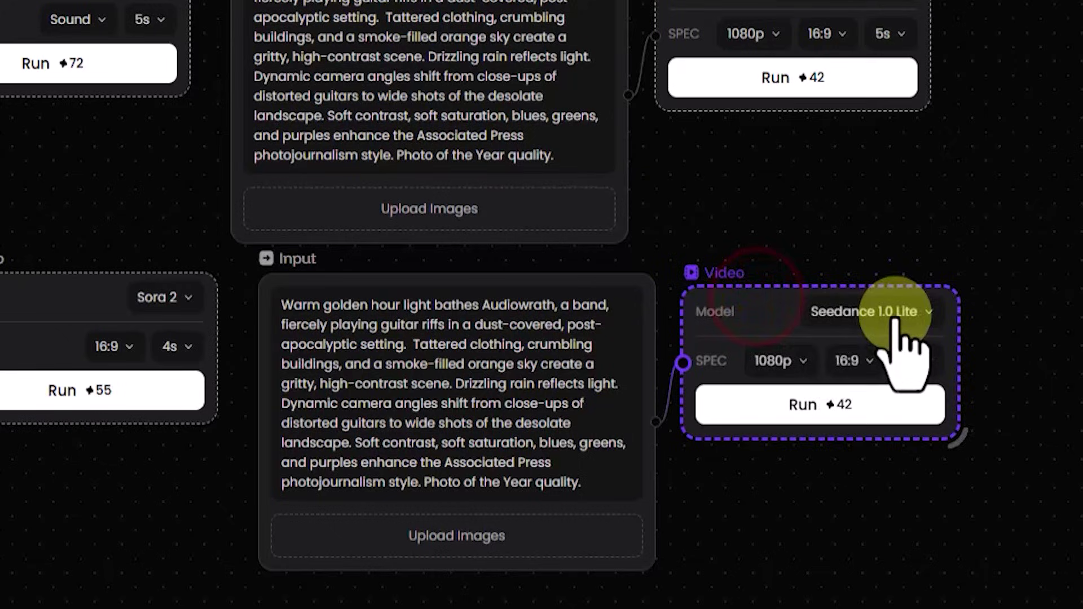
pyautogui.click(815, 346)
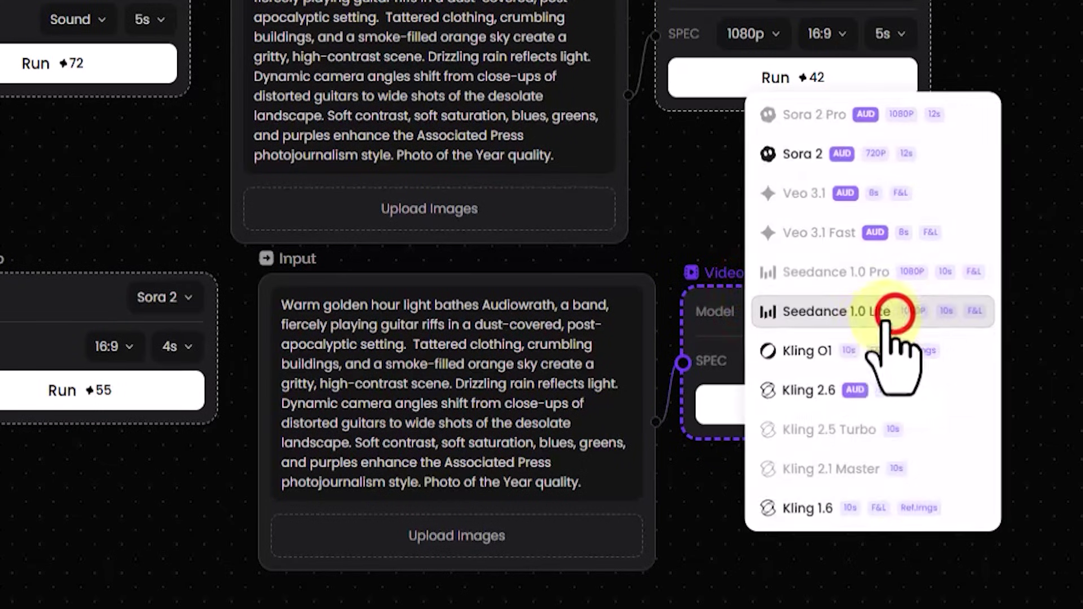
pyautogui.click(978, 352)
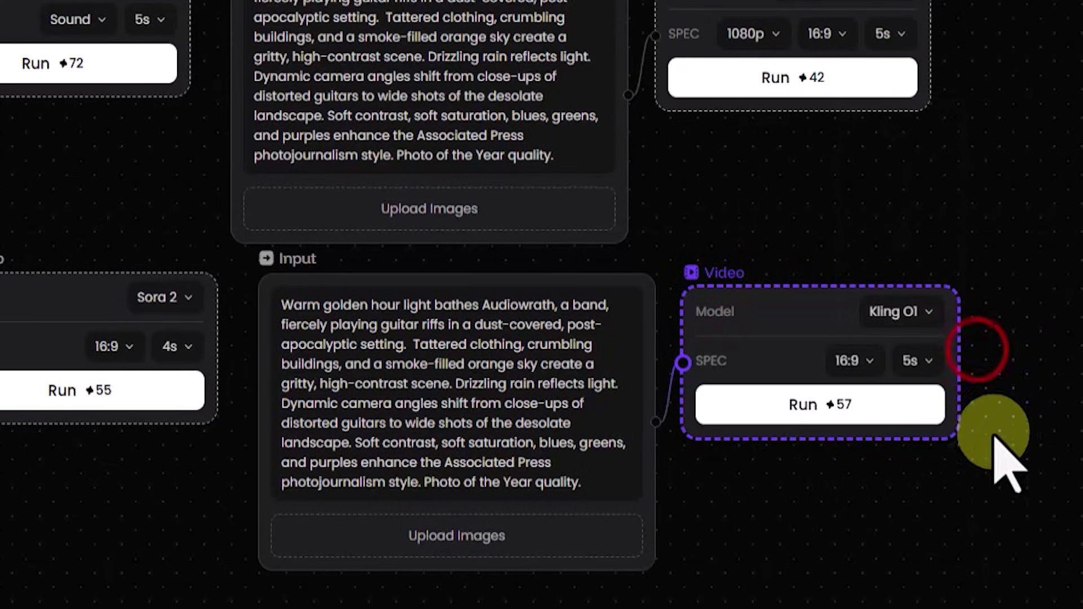
pyautogui.click(873, 362)
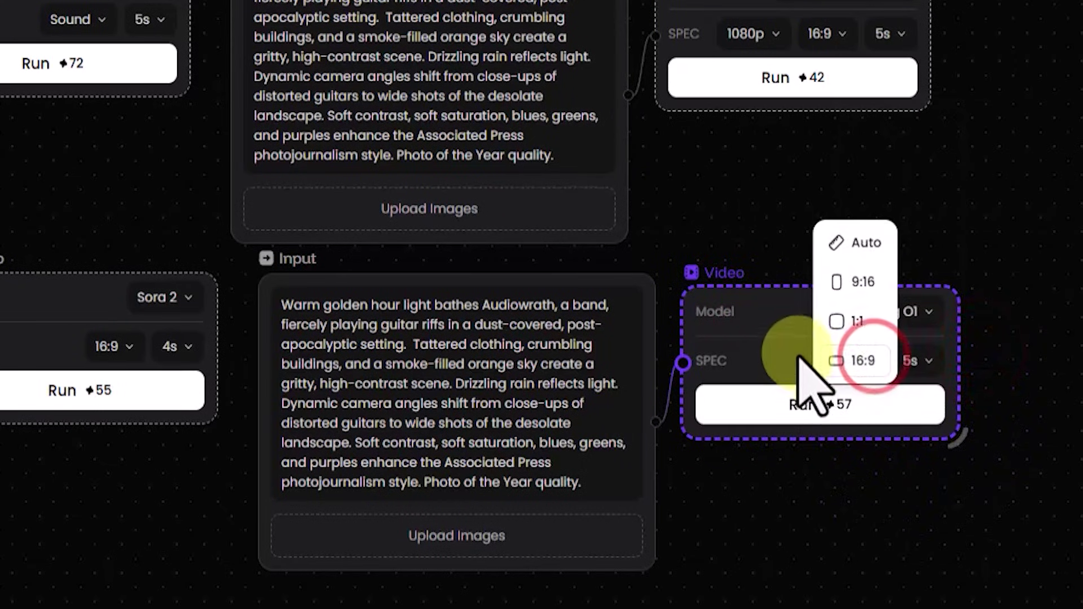
pyautogui.click(881, 361)
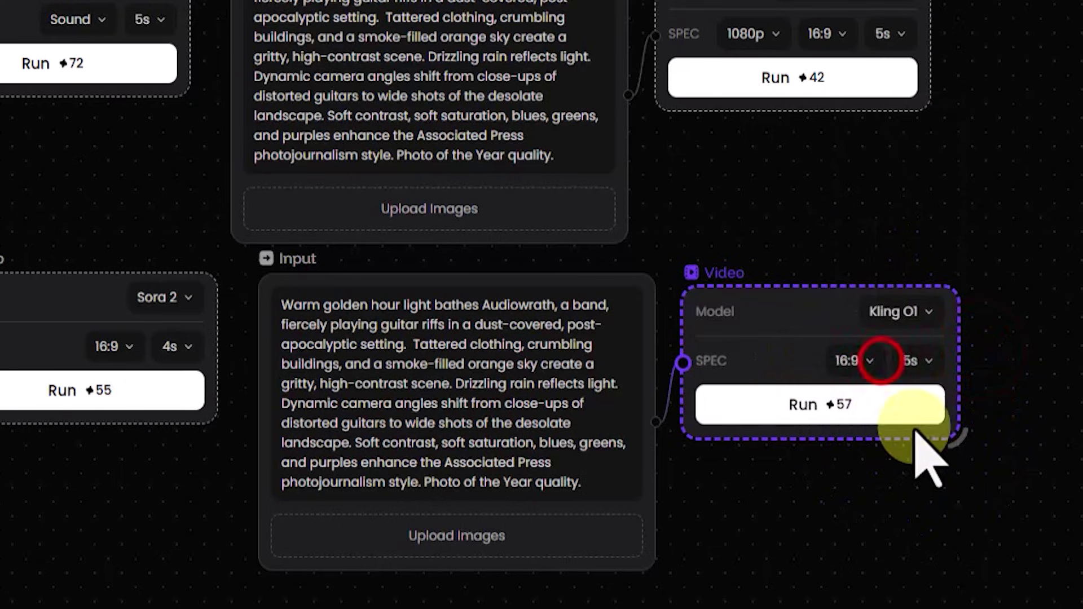
pyautogui.click(926, 358)
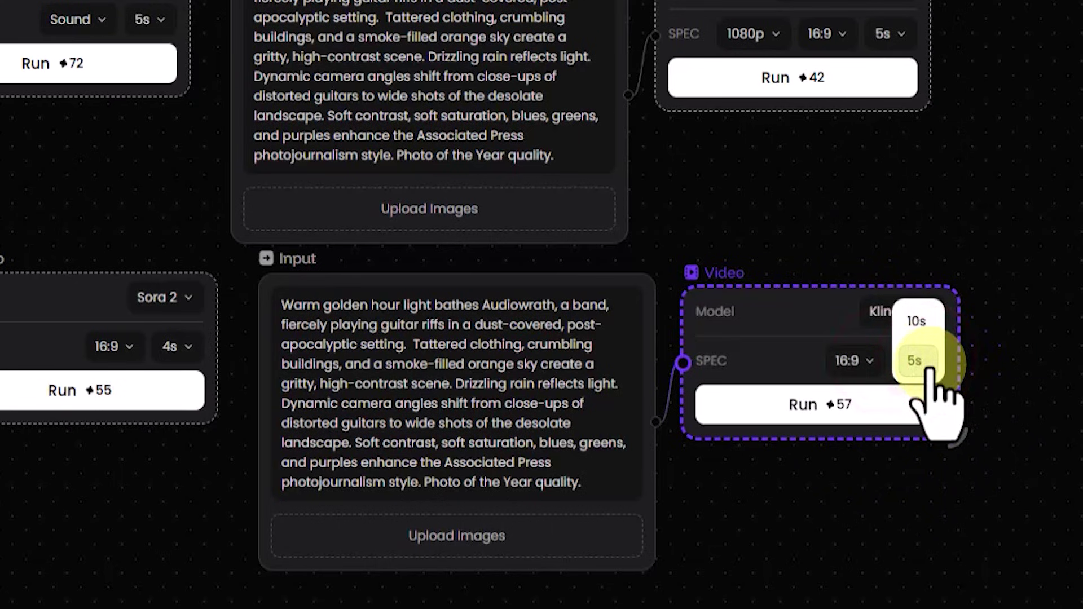
pyautogui.click(918, 361)
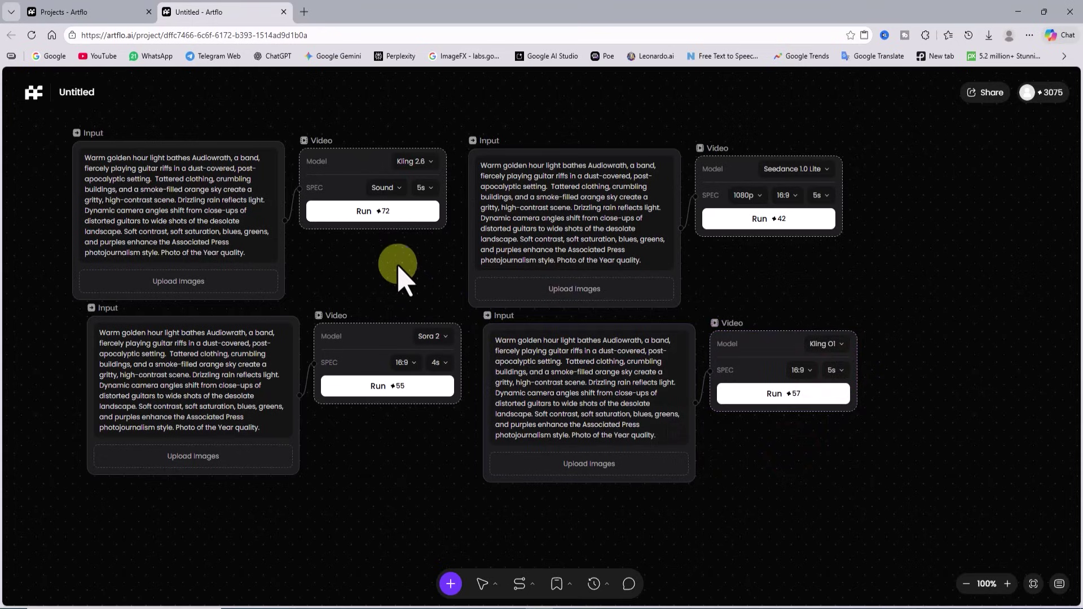
# Run the Kling 2.6, Seedance 1.0 Lite, Sora 2 and Kling O1 video nodes.
pyautogui.click(421, 213)
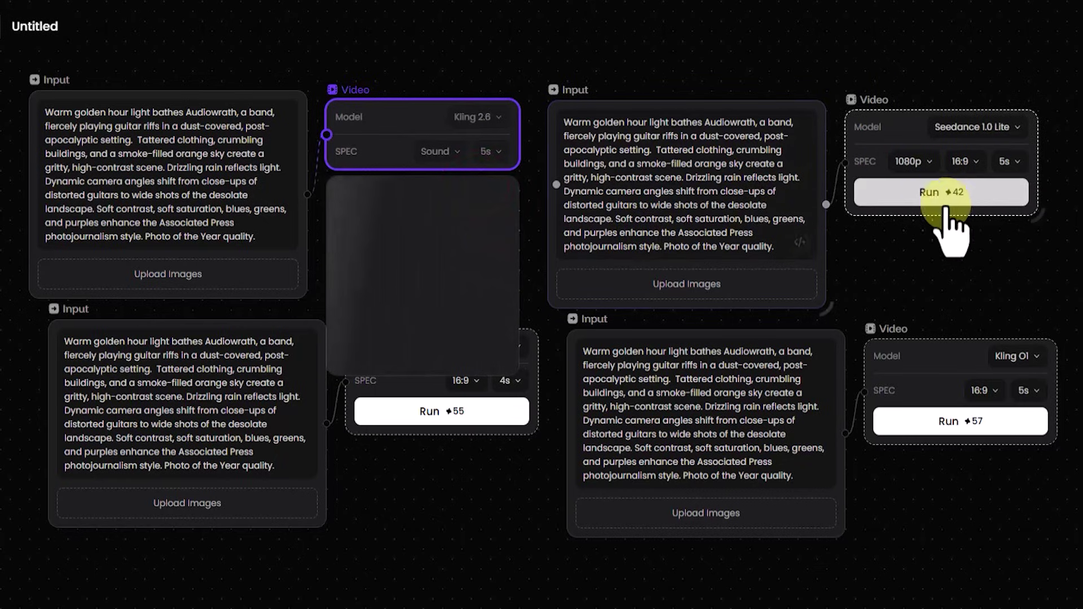
pyautogui.click(944, 207)
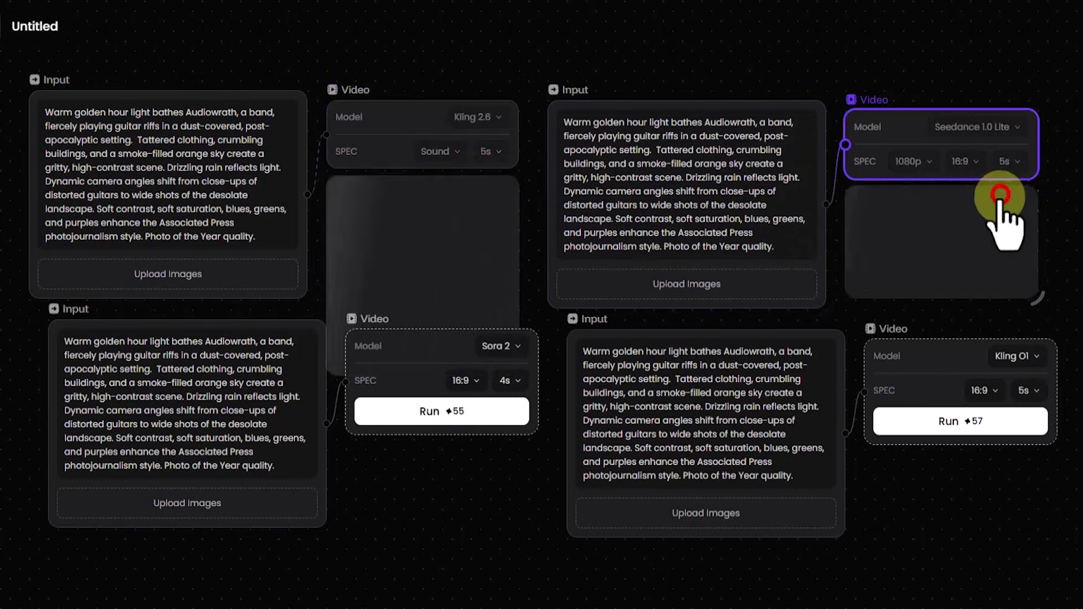
pyautogui.click(508, 420)
pyautogui.click(959, 421)
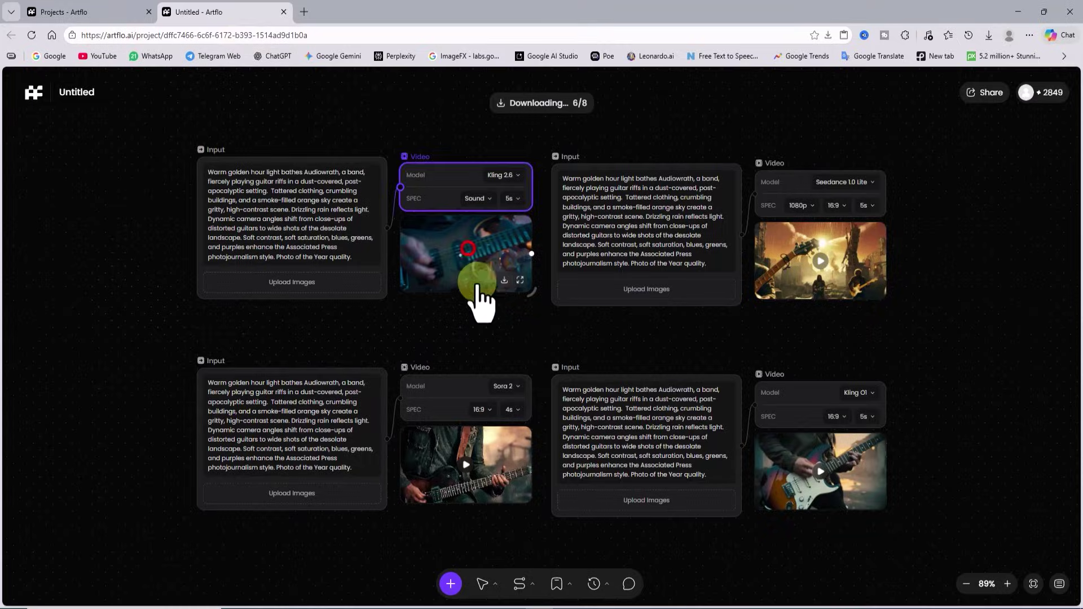
pyautogui.click(519, 281)
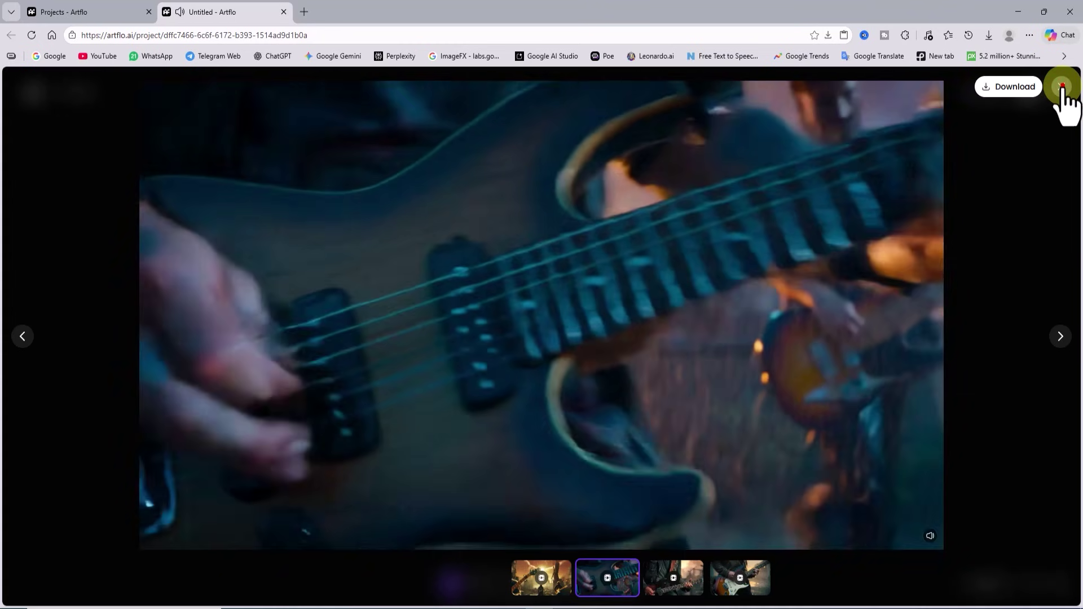
pyautogui.click(1062, 86)
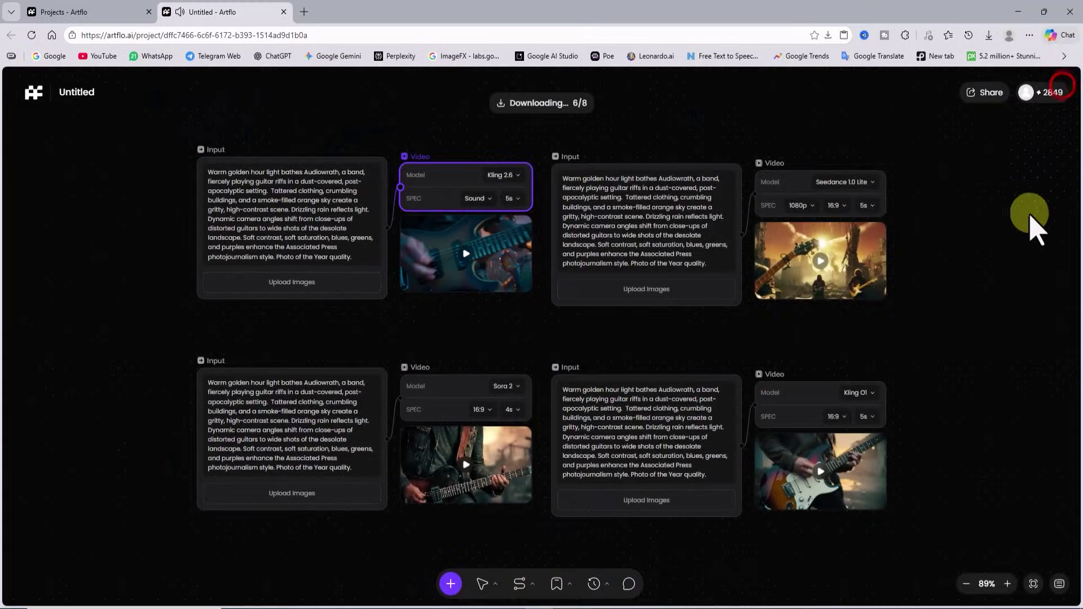
pyautogui.click(875, 289)
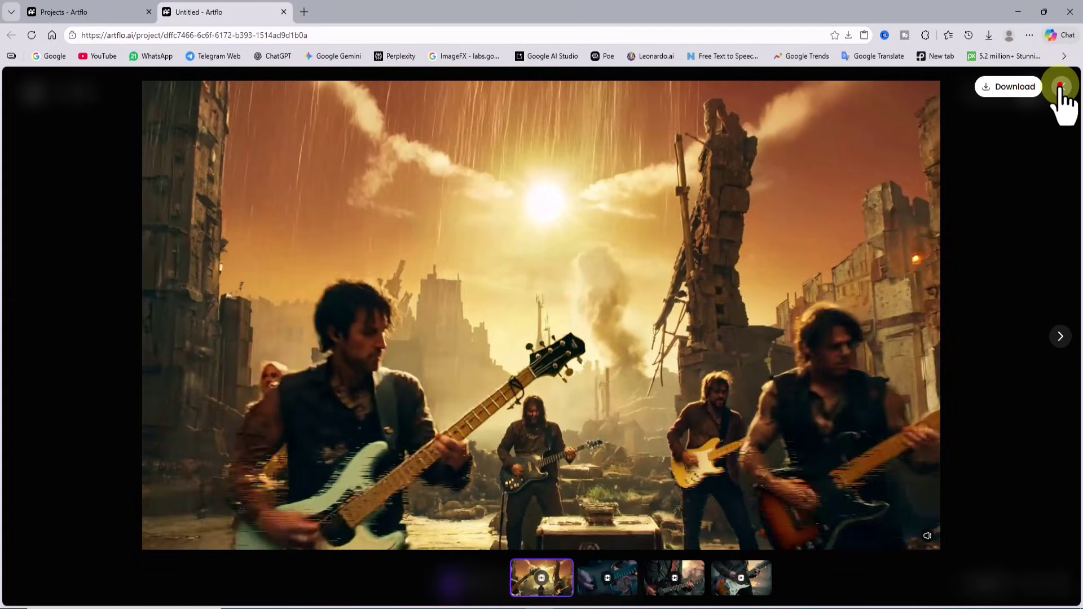
pyautogui.click(1060, 88)
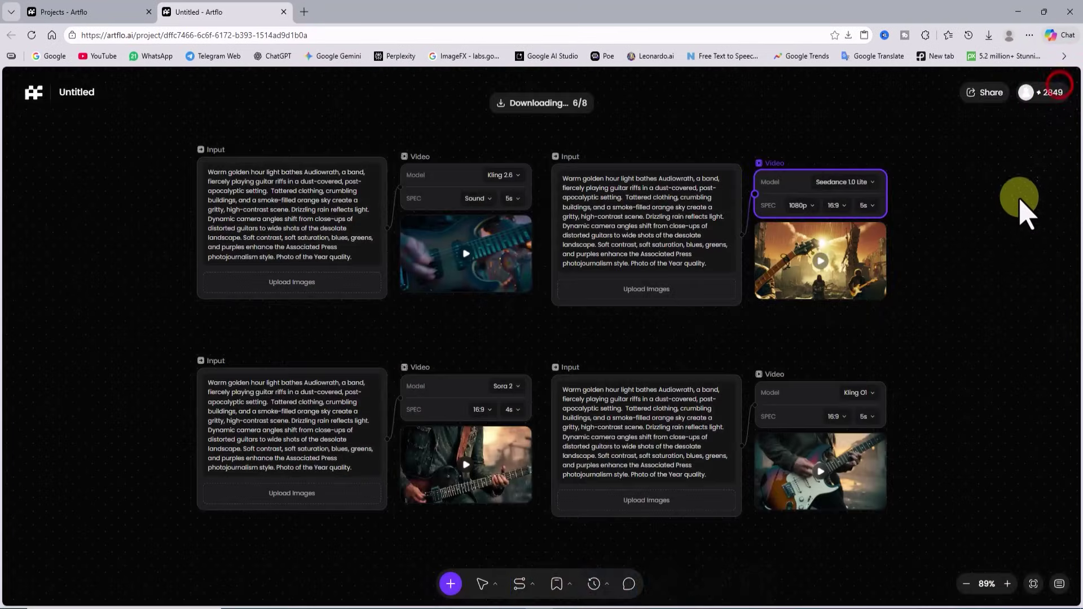
pyautogui.click(519, 489)
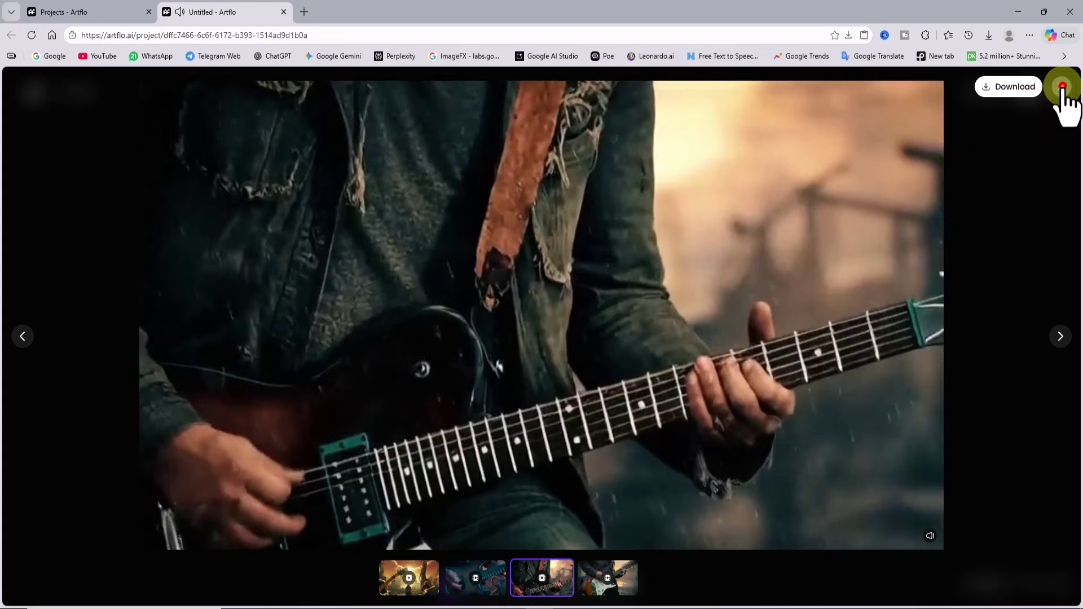
pyautogui.click(1063, 86)
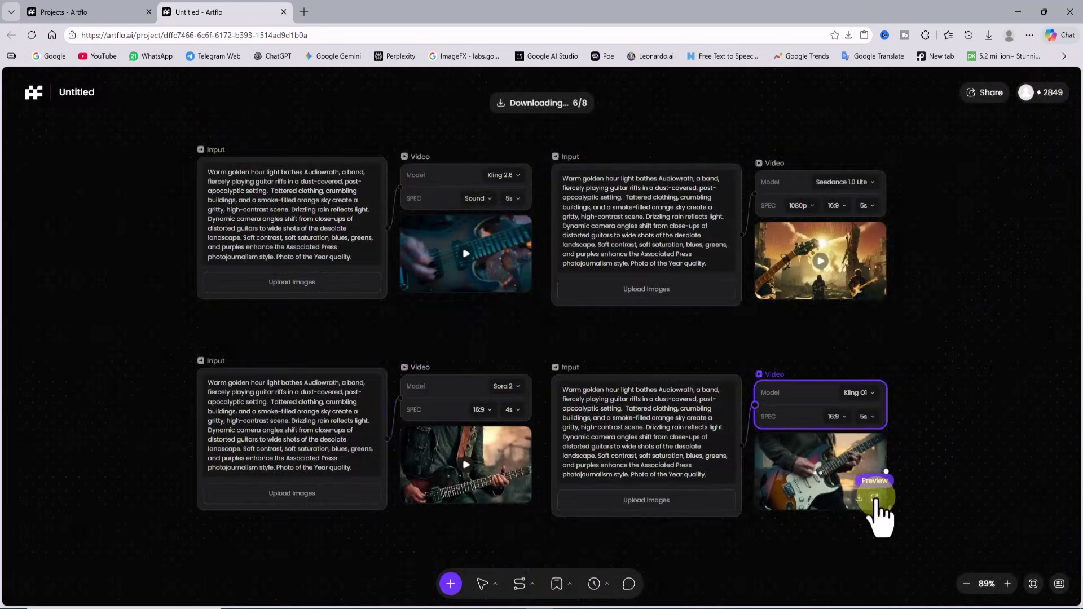
pyautogui.click(875, 497)
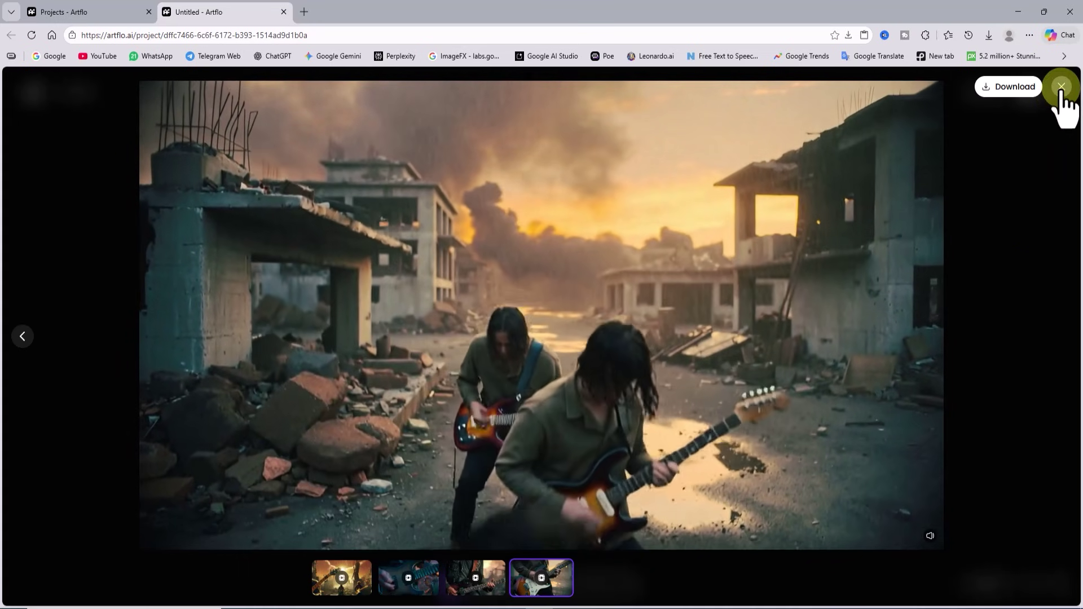
pyautogui.click(1061, 87)
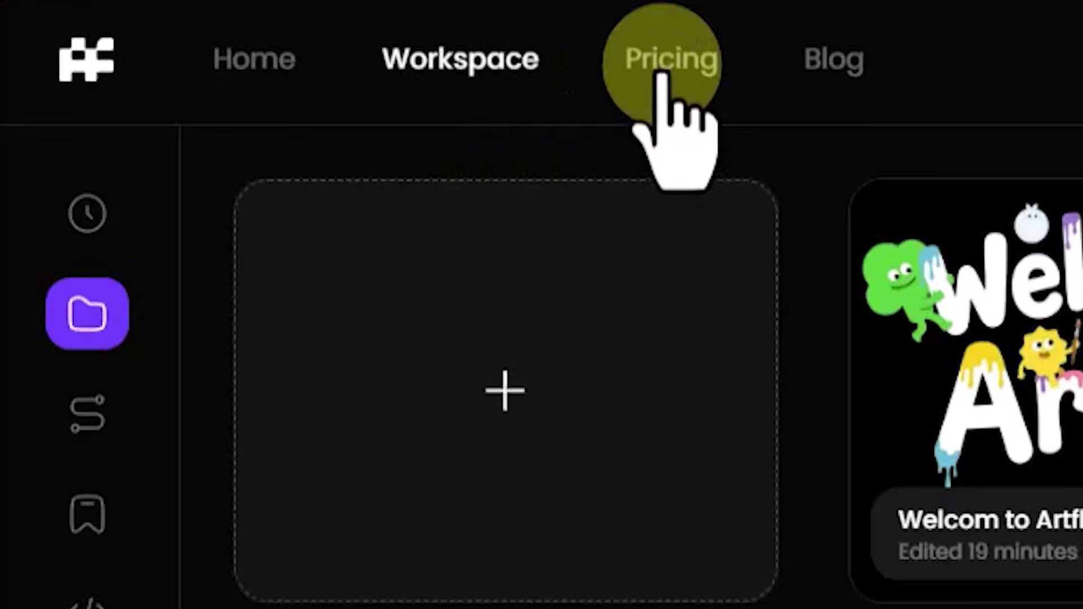
# On the Pricing page, highlight the Free plan's '100 Refresh credits every day' line.
pyautogui.click(677, 50)
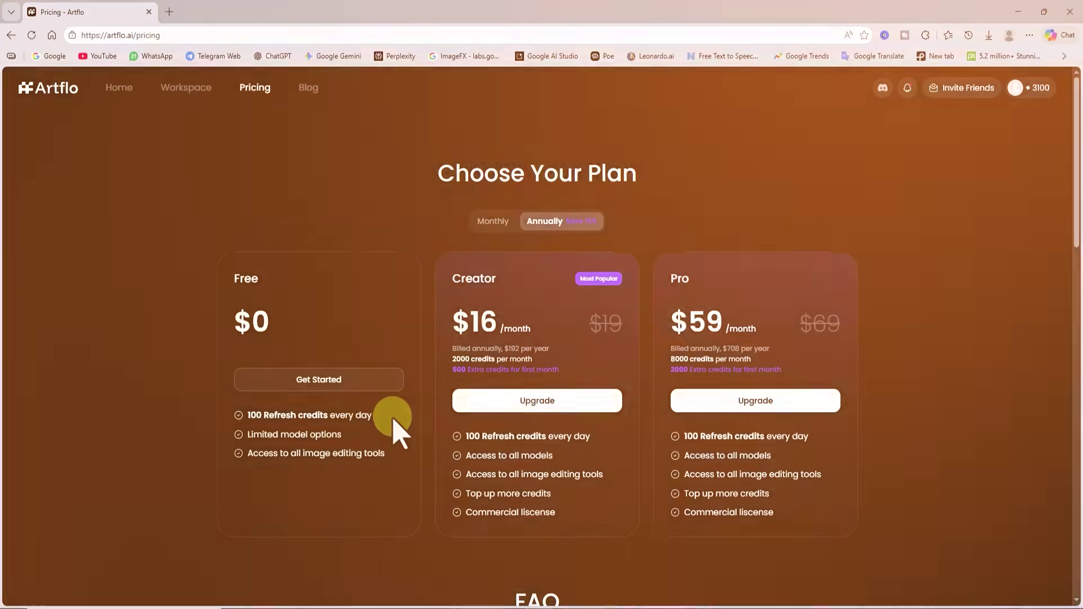
pyautogui.click(392, 418)
pyautogui.moveTo(248, 429); pyautogui.dragTo(251, 415)
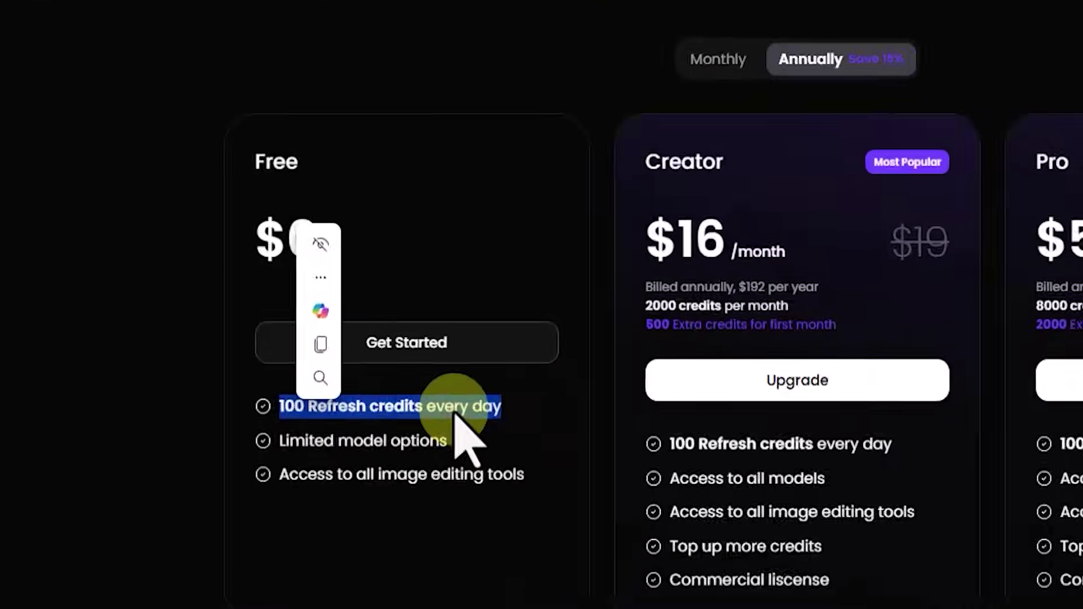
pyautogui.click(344, 416)
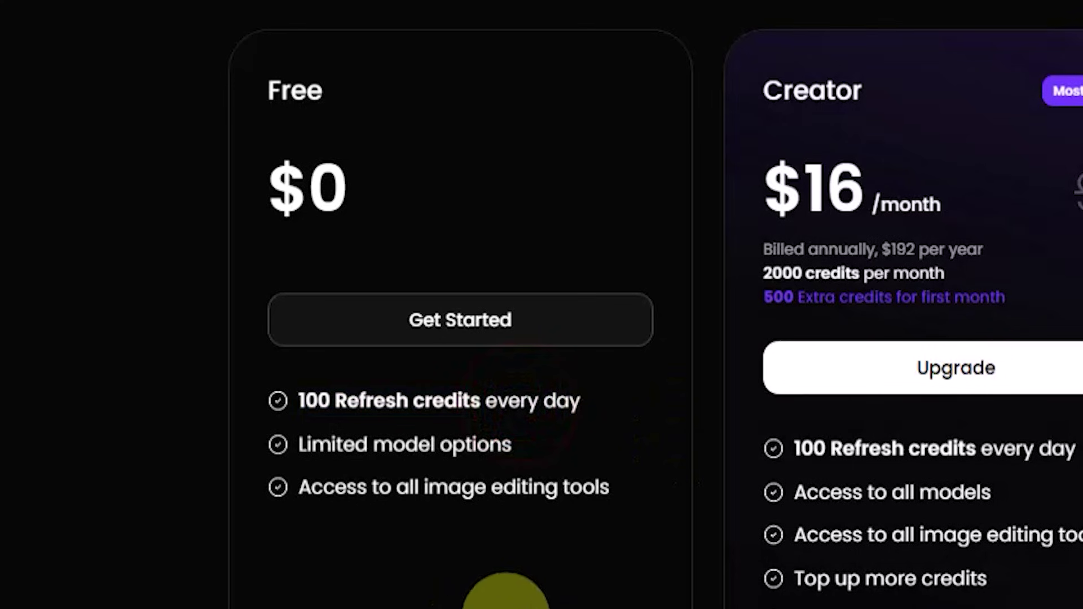
pyautogui.moveTo(615, 402); pyautogui.dragTo(537, 404)
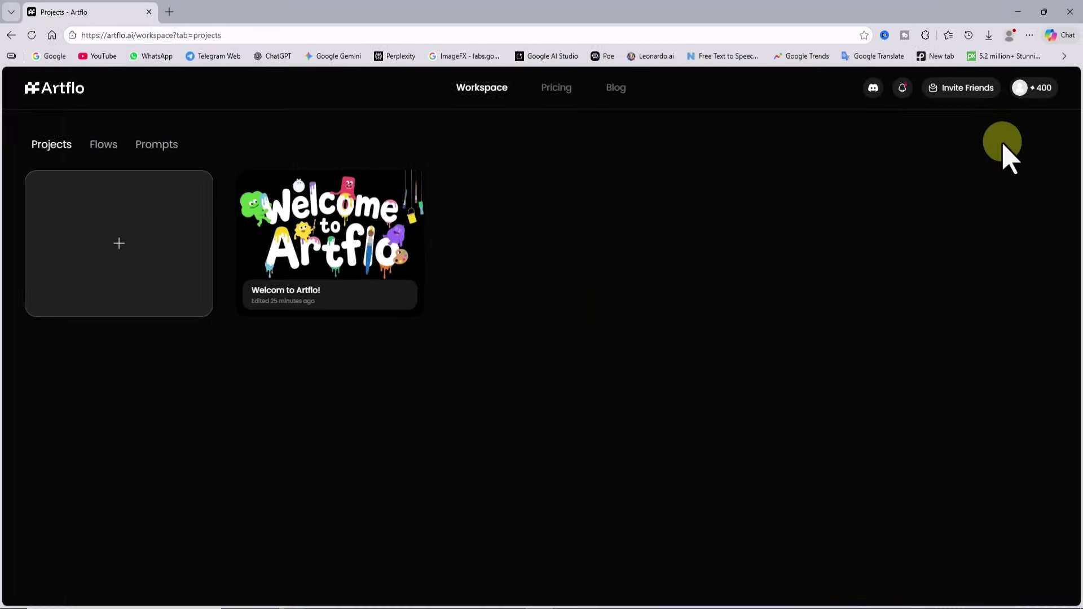
# Open the Invite Friends panel and copy the personal invite link.
pyautogui.click(978, 88)
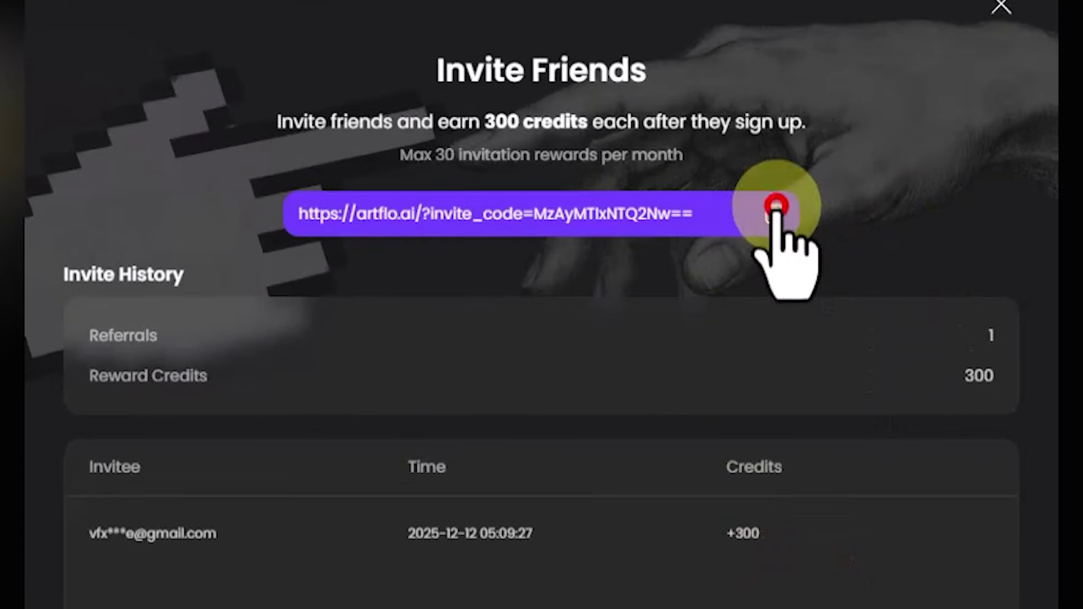
pyautogui.click(776, 207)
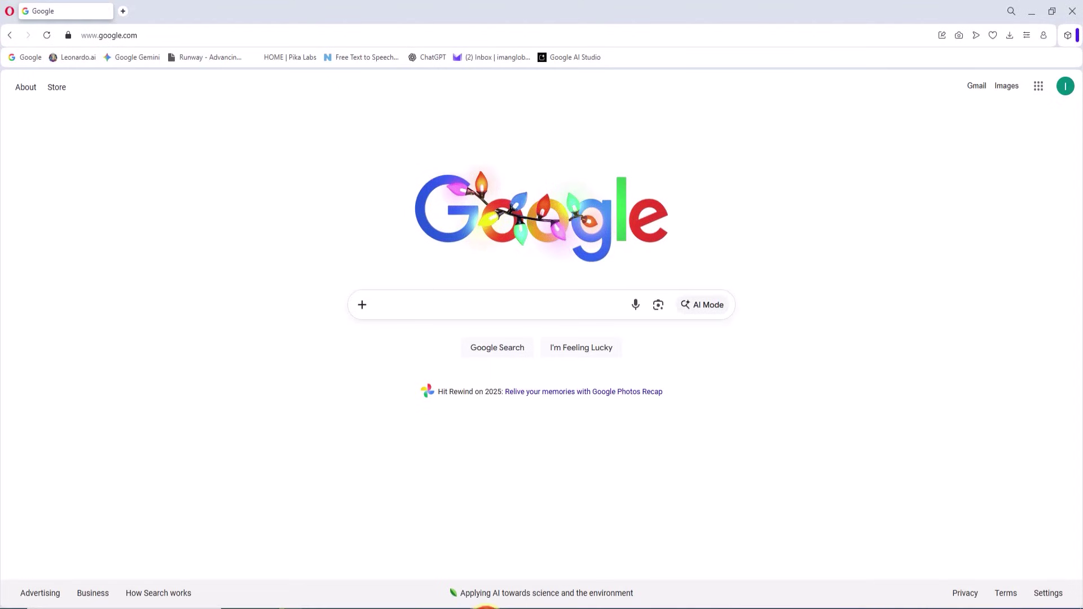
# Load the copied invite link in a new tab of the second browser.
pyautogui.click(154, 13)
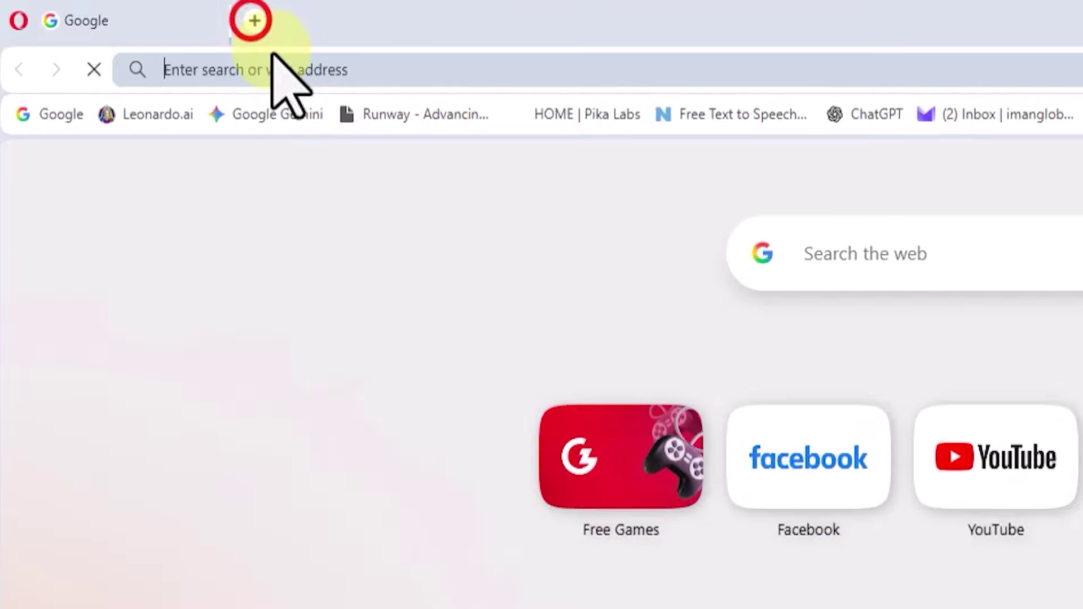
pyautogui.rightClick(337, 82)
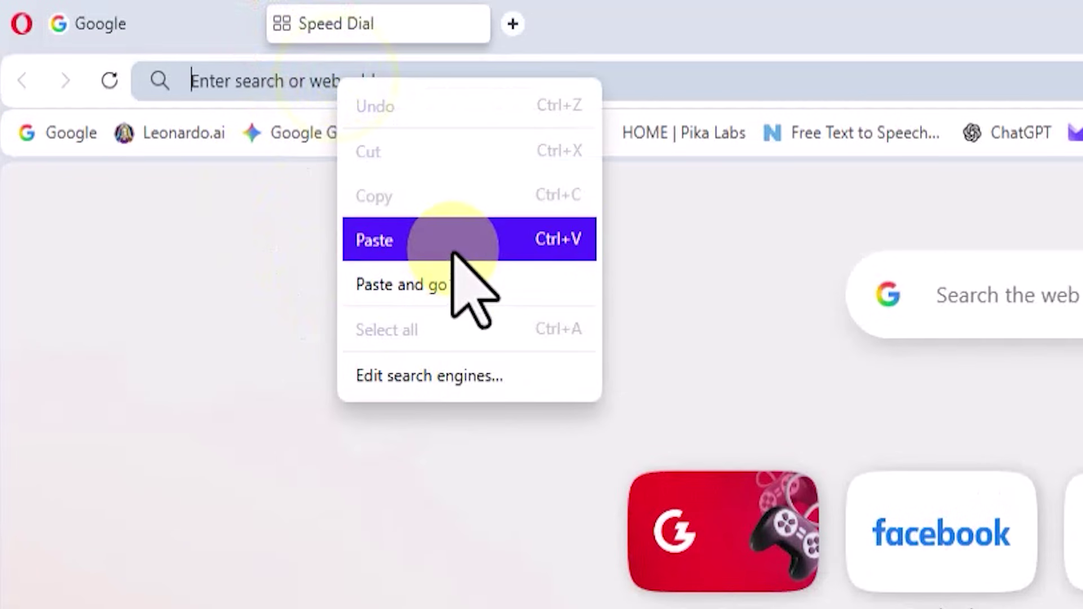
pyautogui.click(446, 284)
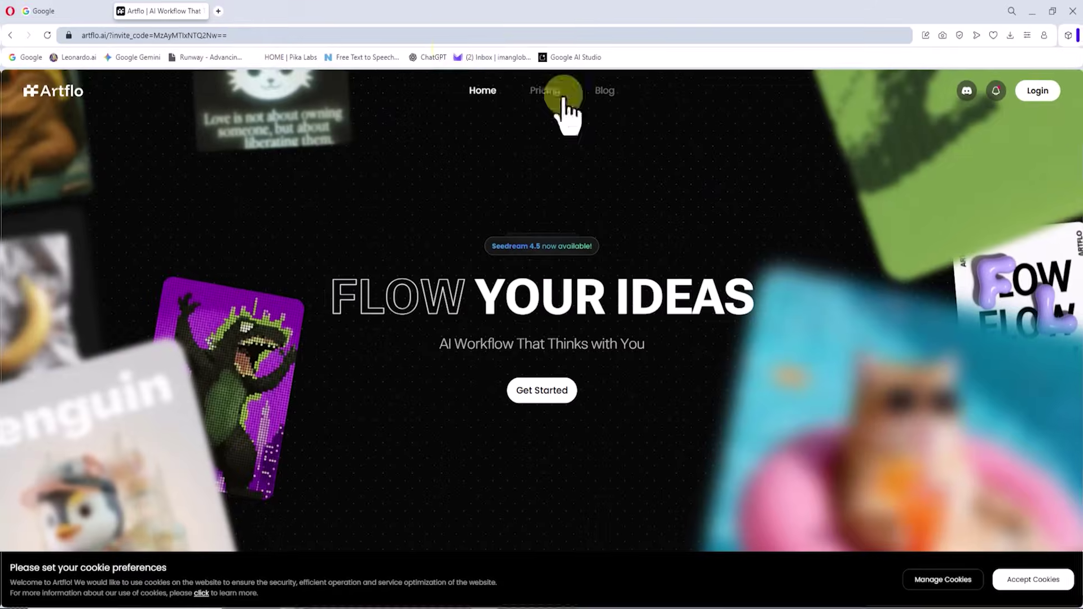
# Log in to Artflo there using Continue with Google and the chosen account.
pyautogui.click(1041, 92)
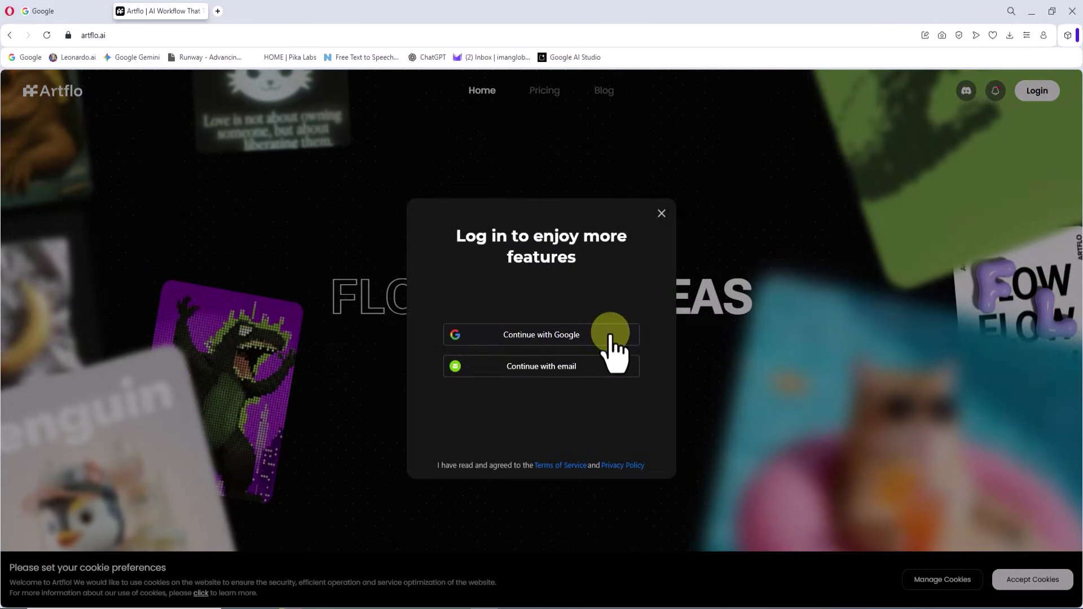
pyautogui.click(607, 334)
pyautogui.click(731, 308)
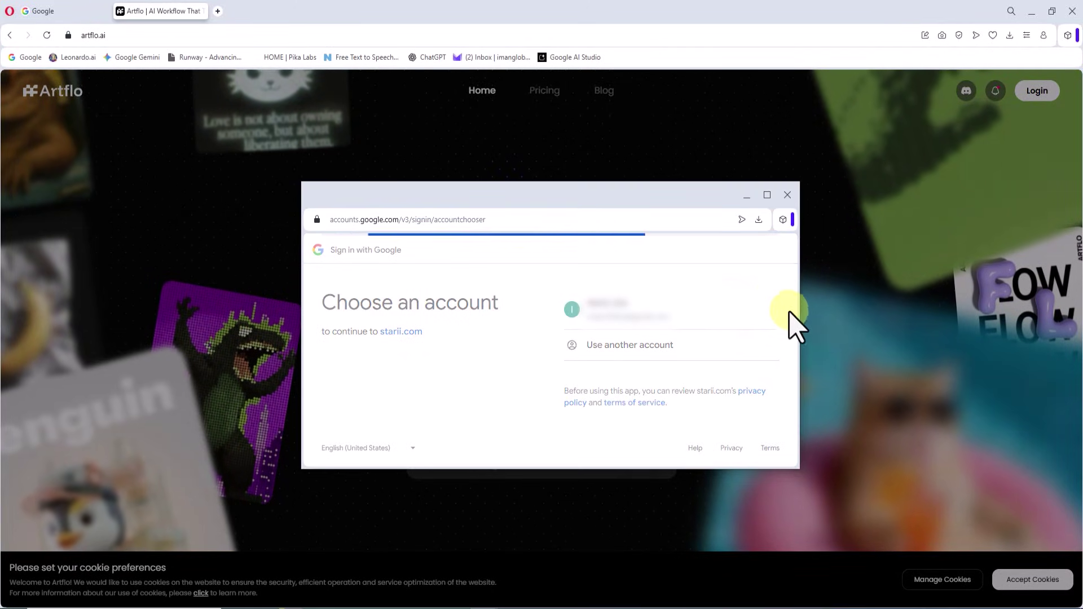
pyautogui.click(754, 404)
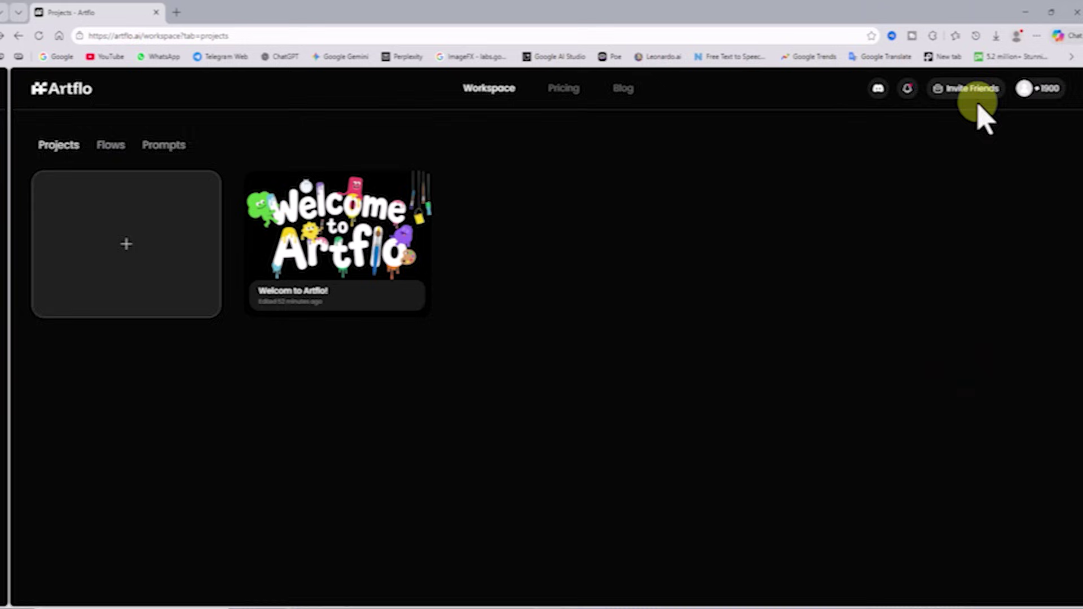
pyautogui.click(968, 87)
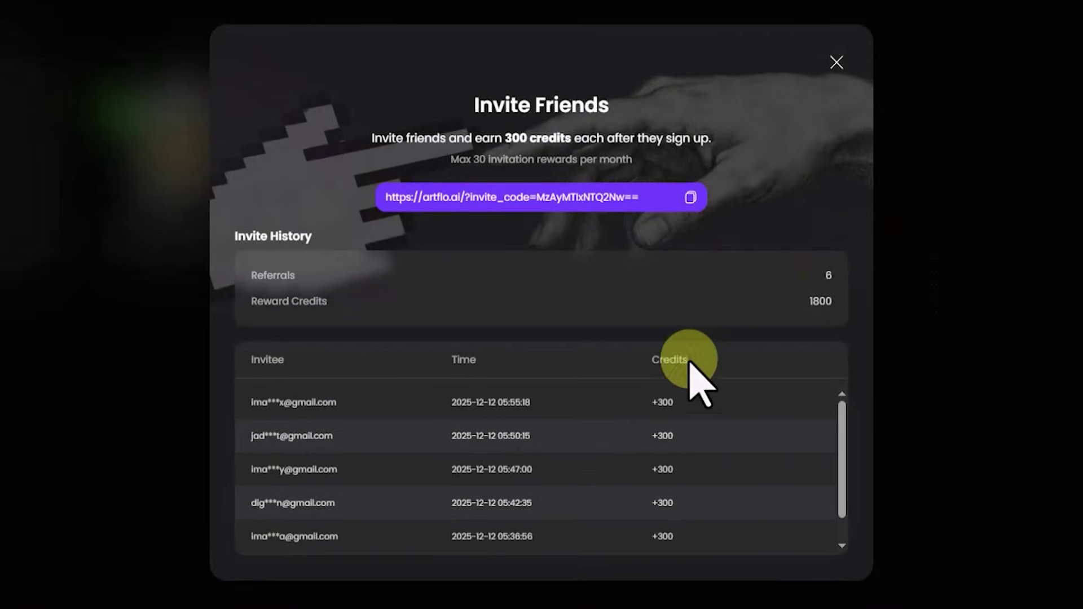
pyautogui.scroll(-1, 700, 417)
pyautogui.scroll(1, 699, 505)
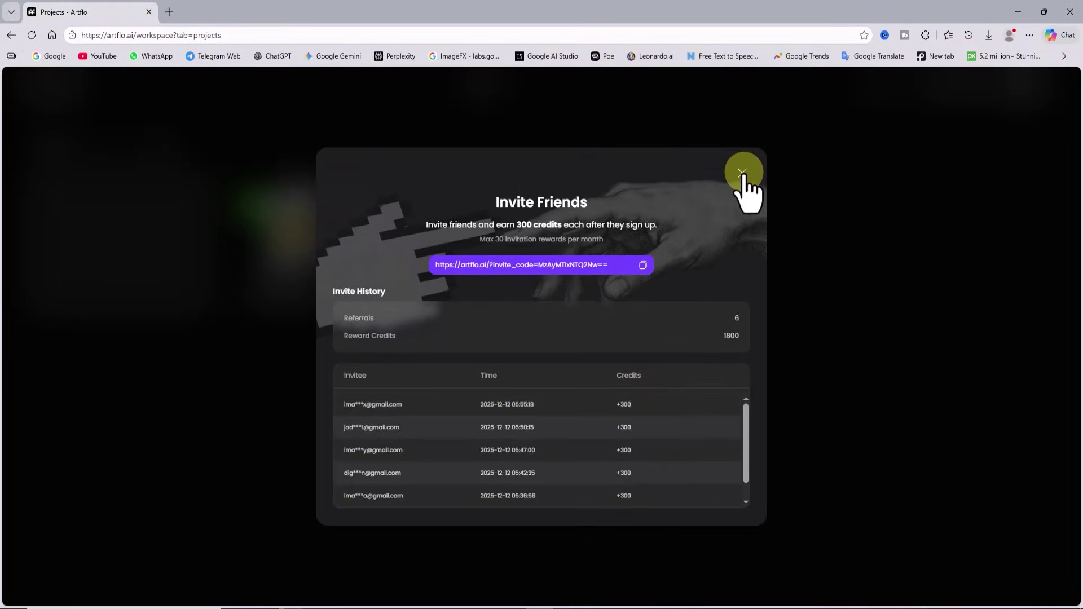
pyautogui.click(743, 172)
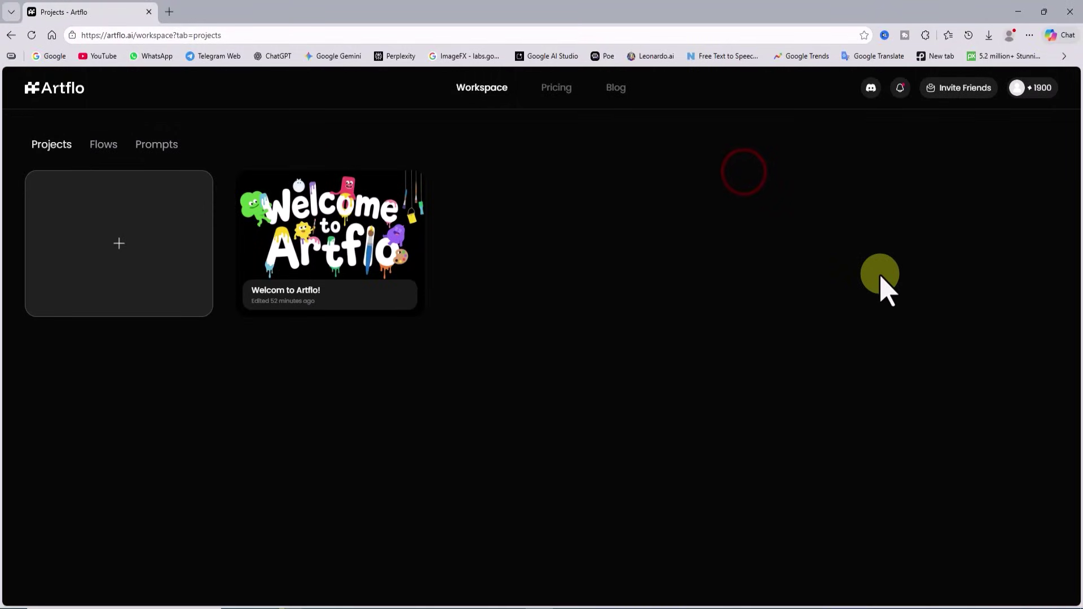